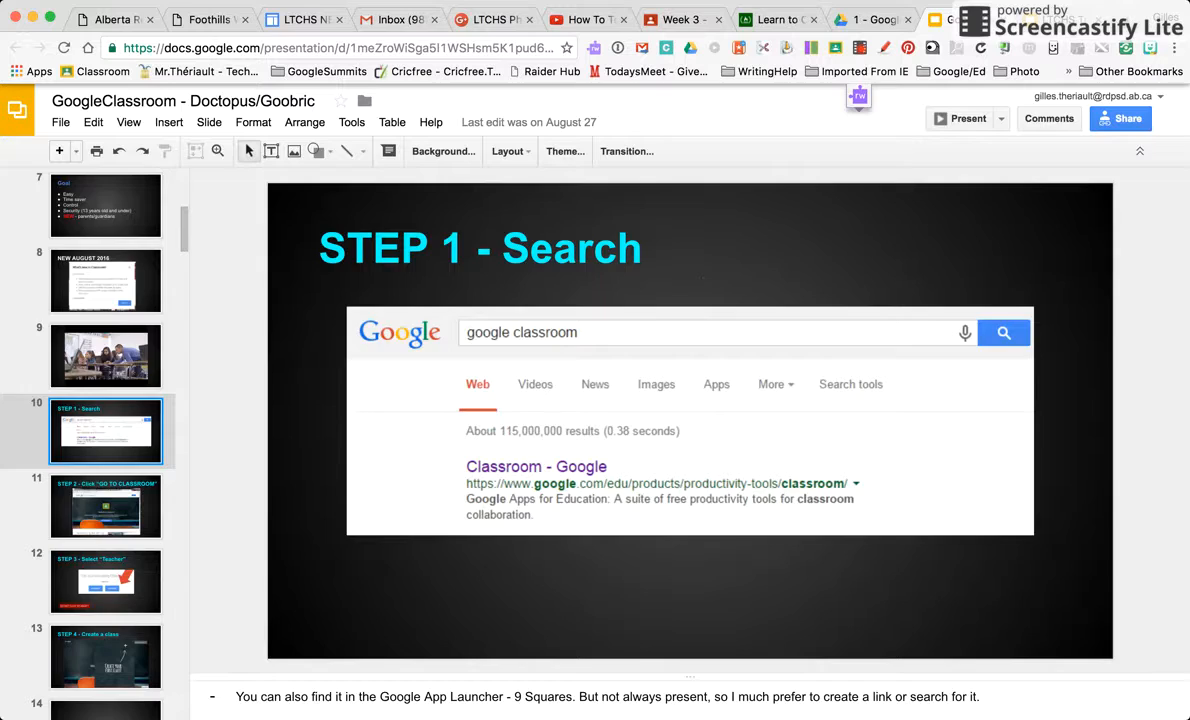
- Search the web for google classroom in a new tab
{"action": "key", "text": "ctrl+t"}
{"action": "type", "text": "google classroom"}
{"action": "key", "text": "Return"}
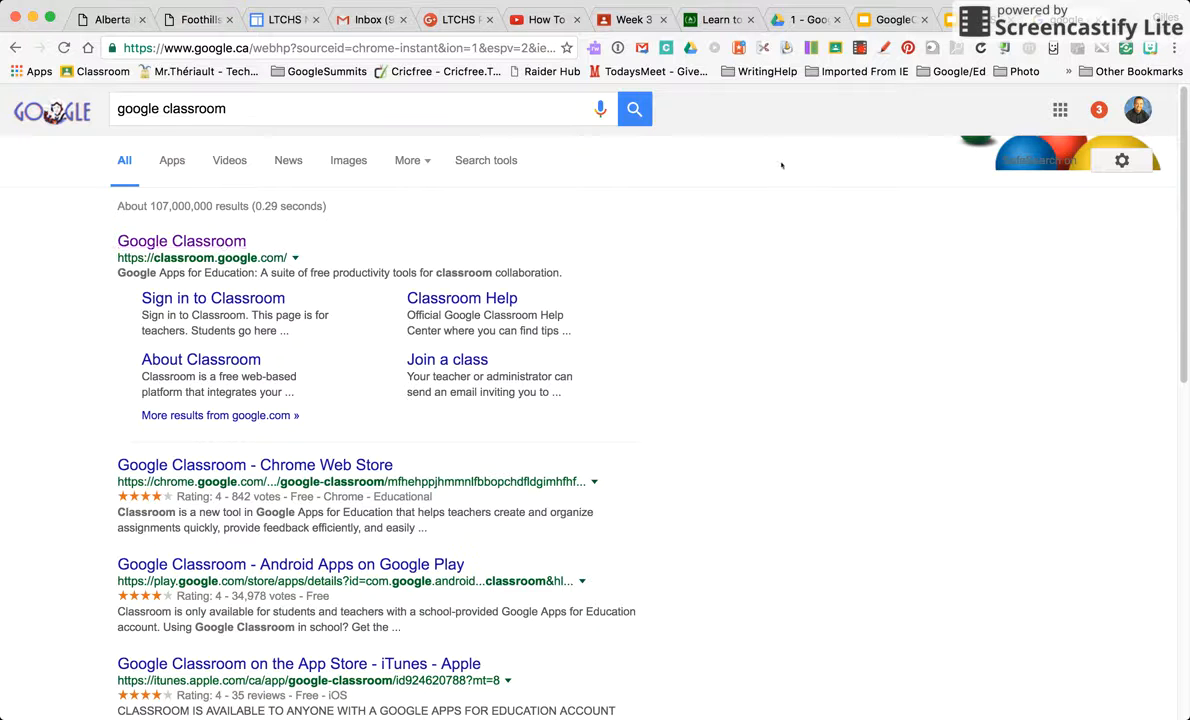
- Open Google Classroom from the search results and enter the GAFE - Calgary Summit 2016 class
{"action": "left_click", "coordinate": [1060, 109]}
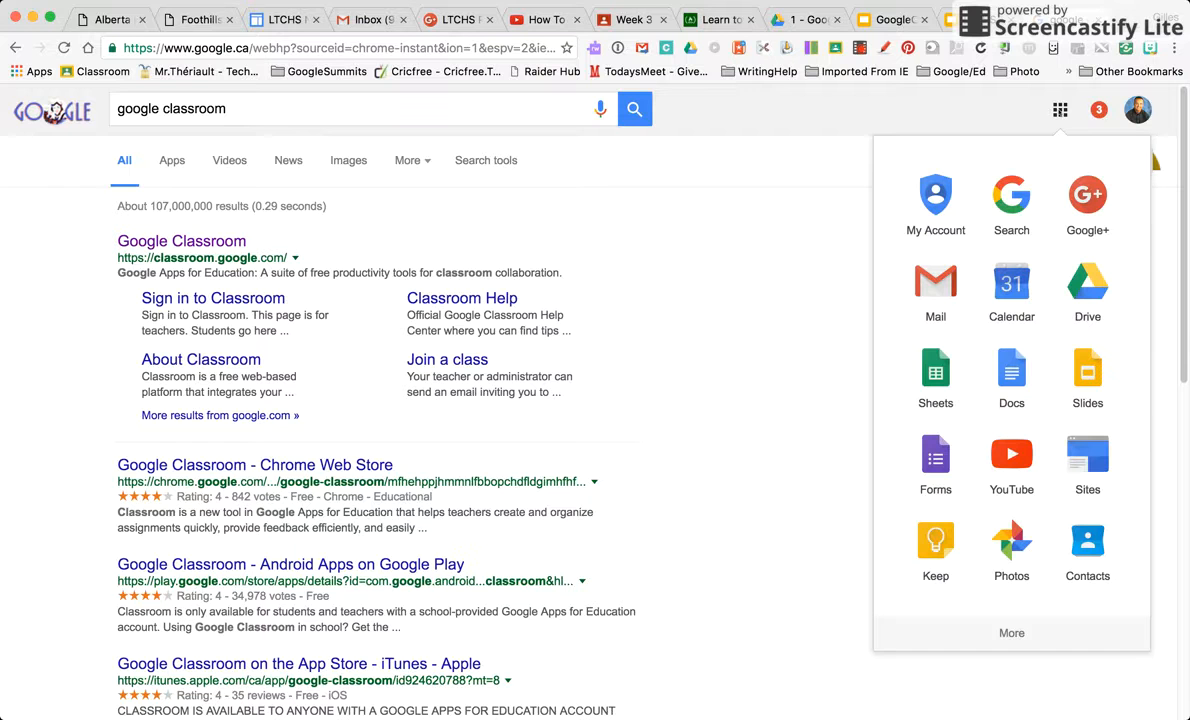
{"action": "scroll", "coordinate": [1024, 360], "scroll_direction": "down", "scroll_amount": 5}
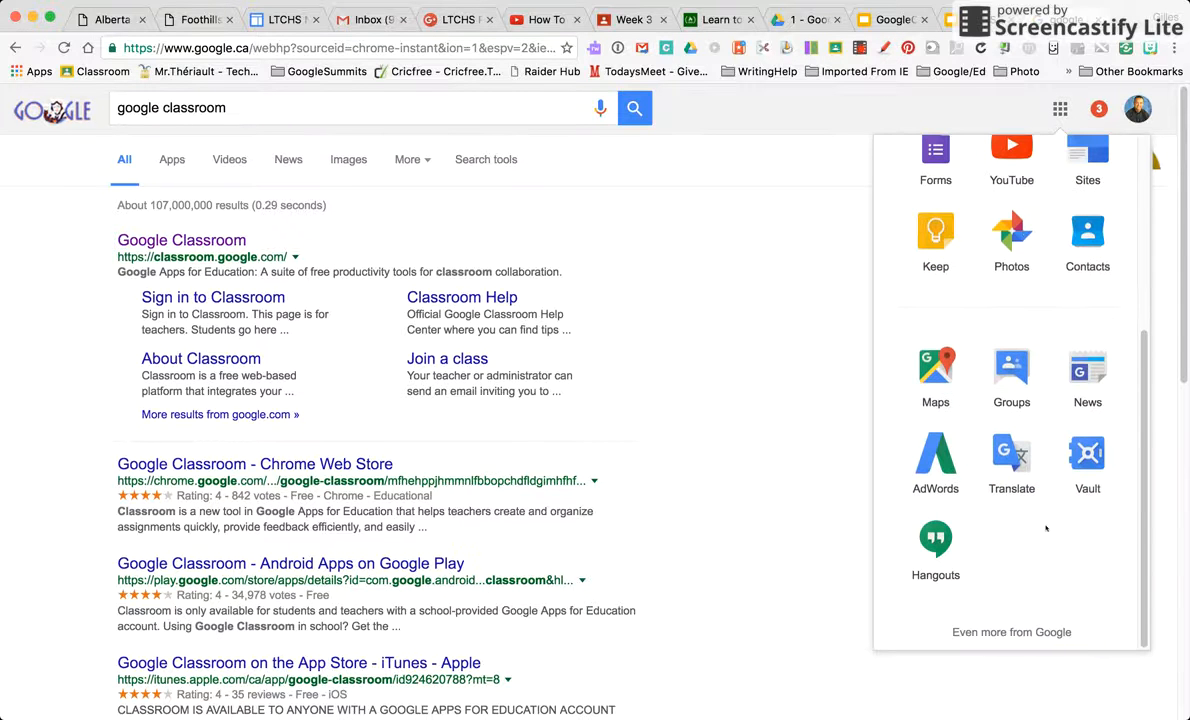
{"action": "left_click", "coordinate": [210, 242]}
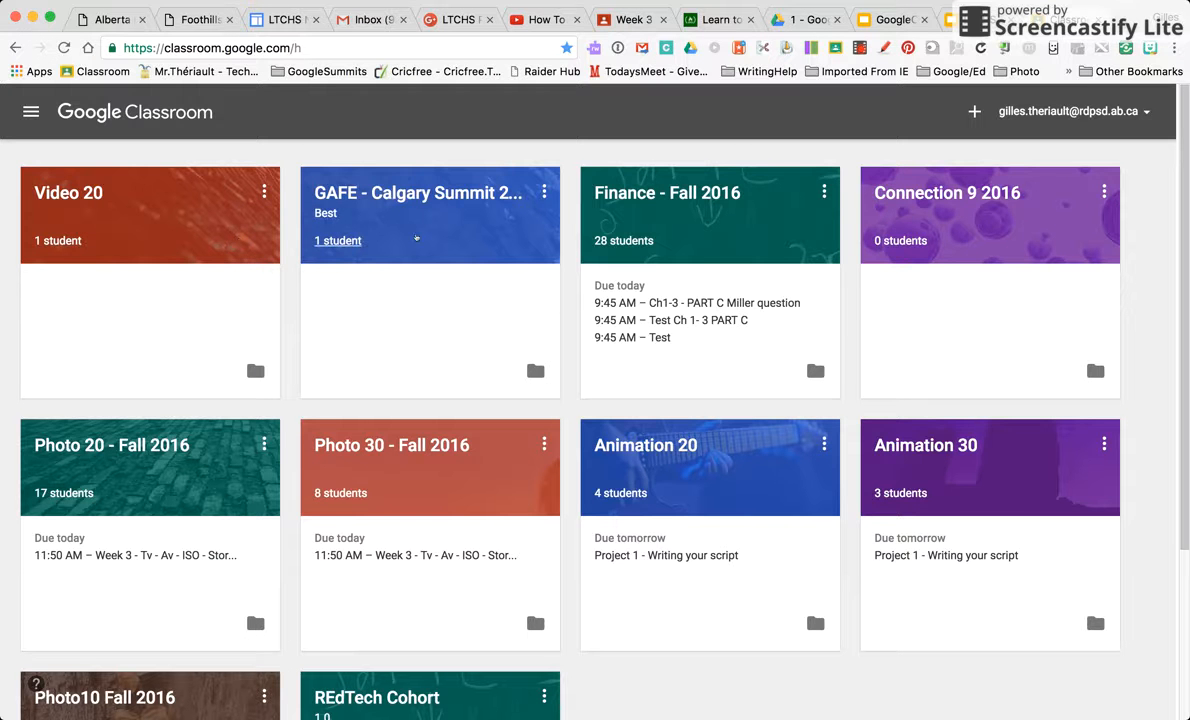
{"action": "left_click", "coordinate": [408, 197]}
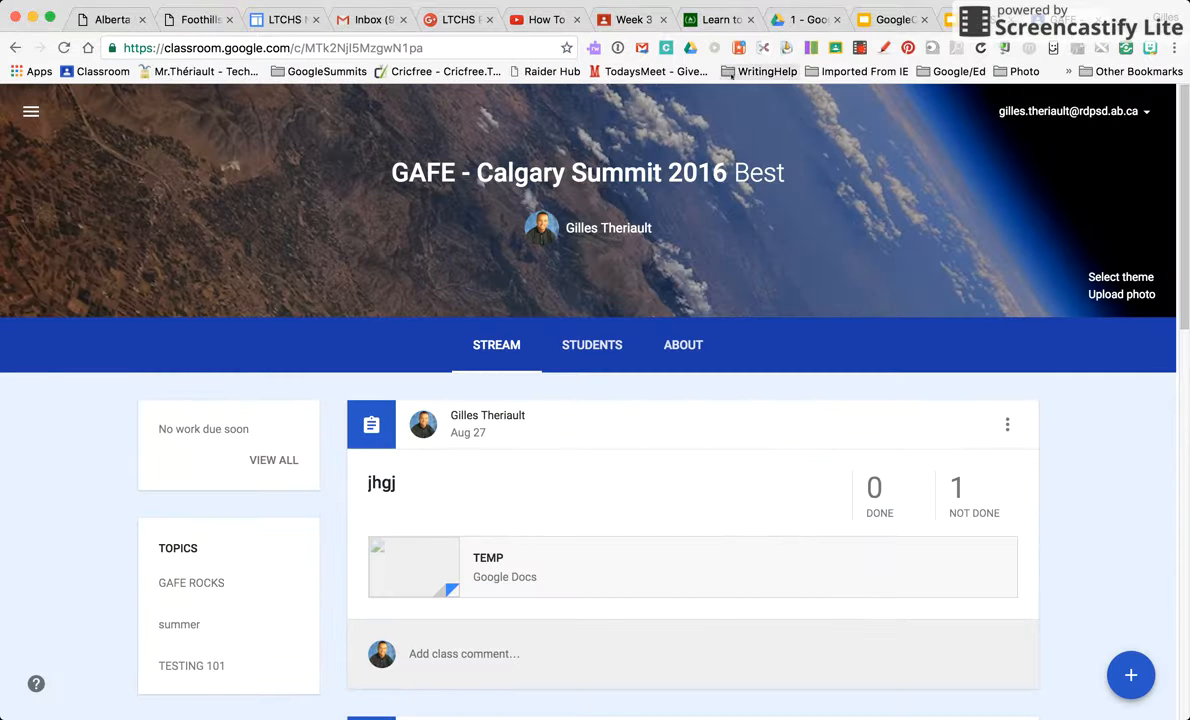
- Review the tutorial presentation slides on searching for Classroom, going to Classroom and selecting Teacher
{"action": "left_click", "coordinate": [890, 20]}
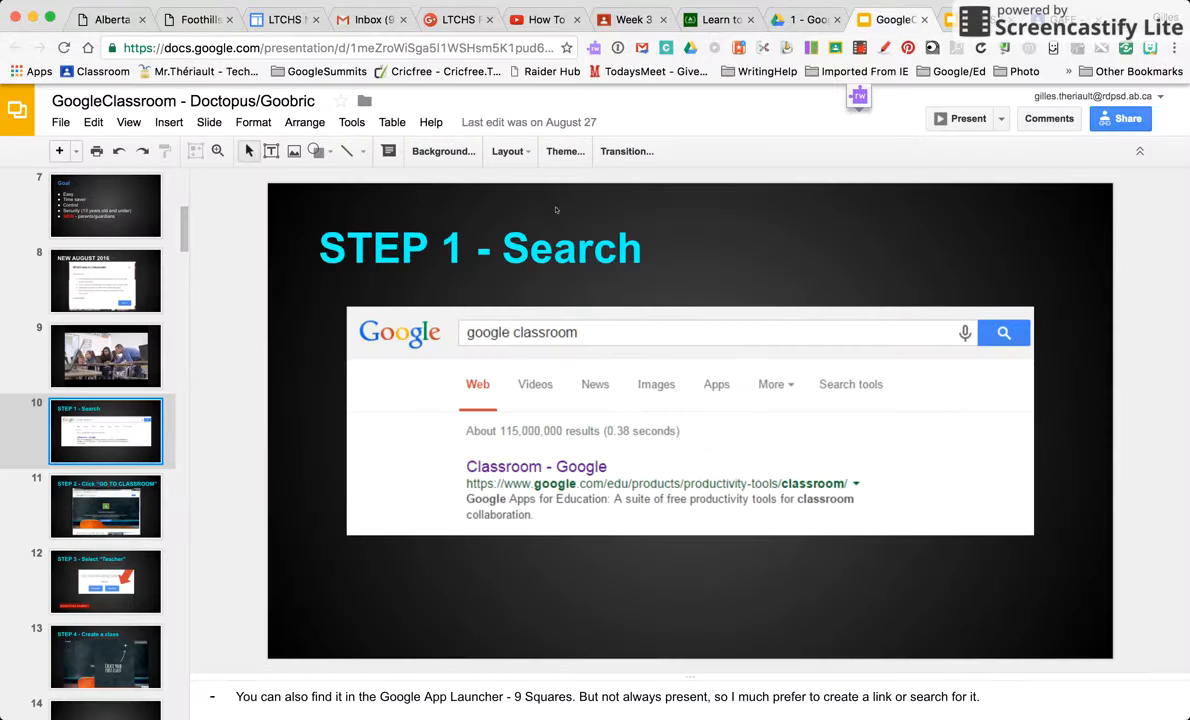
{"action": "left_click", "coordinate": [109, 496]}
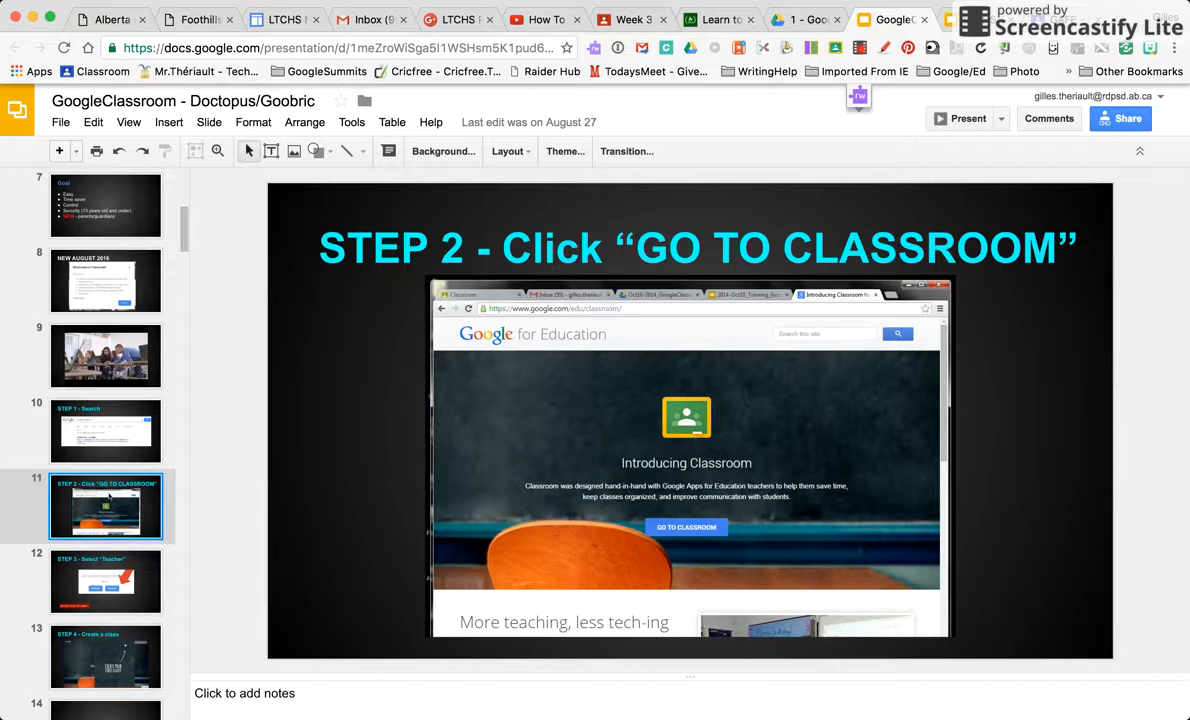
{"action": "left_click", "coordinate": [104, 566]}
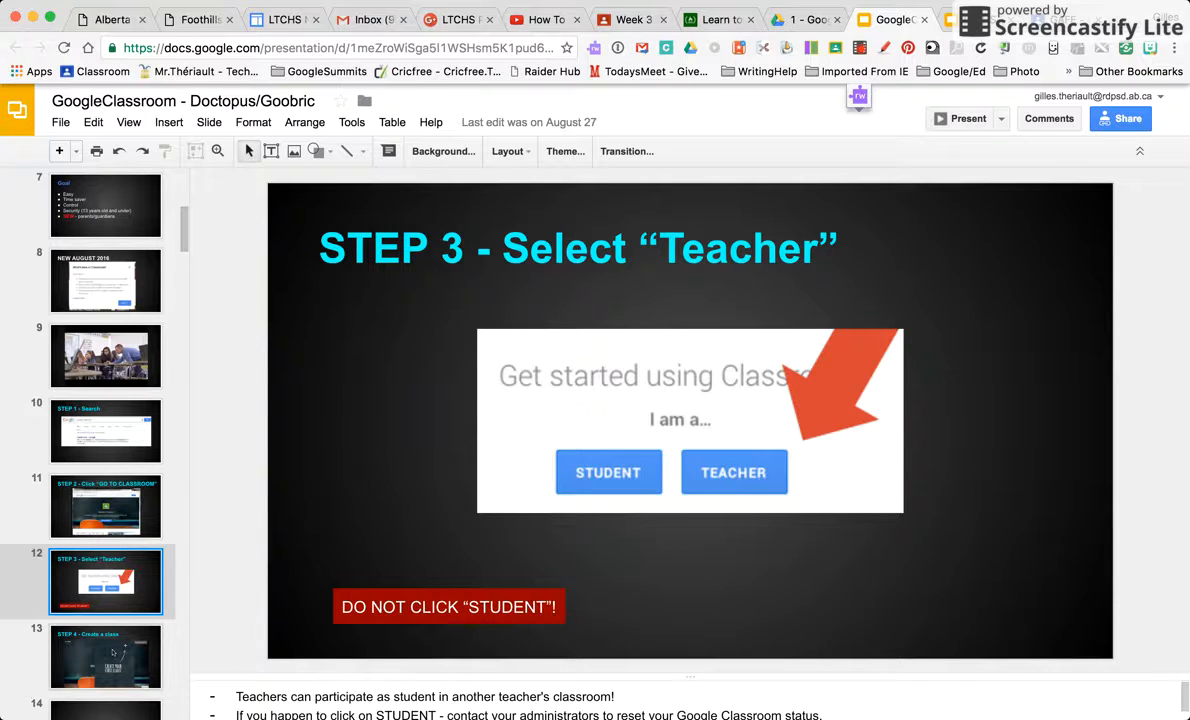
{"action": "left_click", "coordinate": [113, 653]}
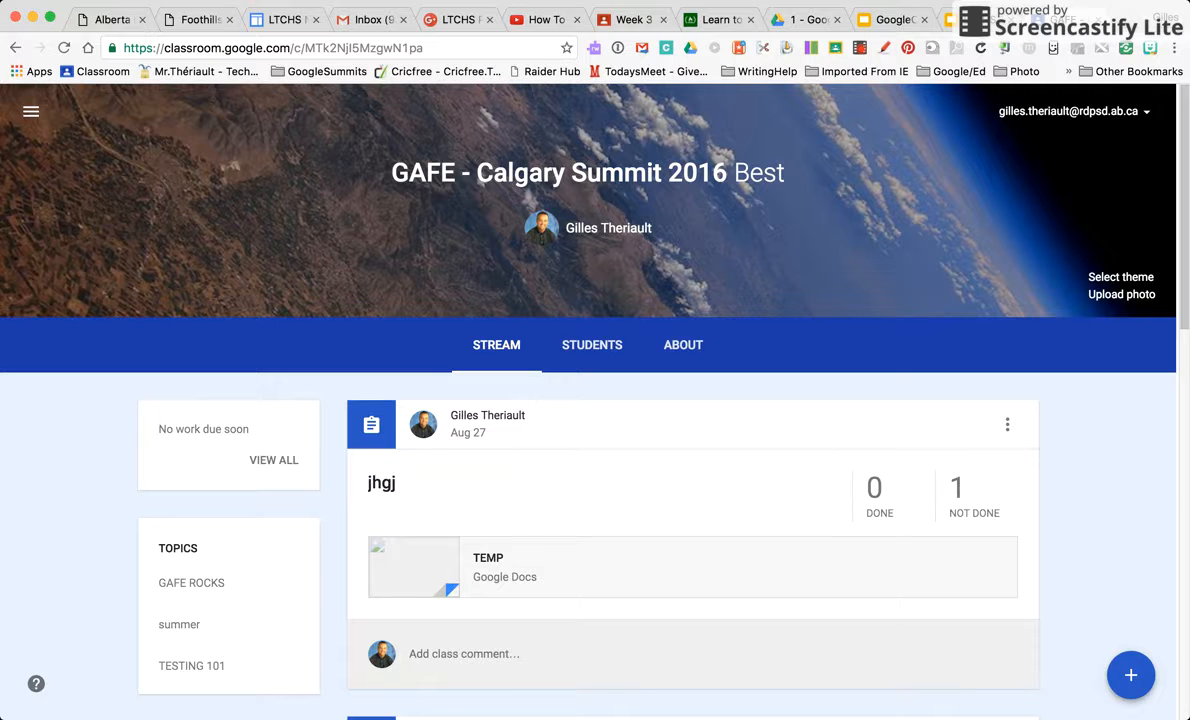
- Return to the classes home and create a new class named DEMO 2016
{"action": "left_click", "coordinate": [32, 113]}
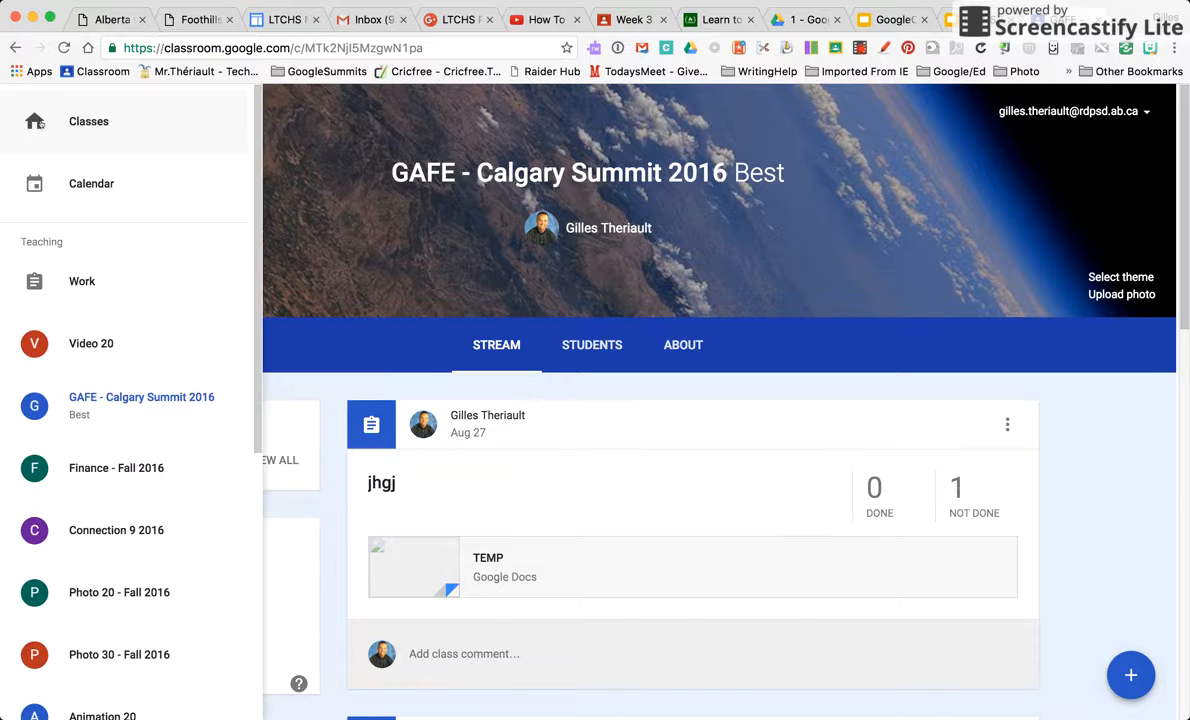
{"action": "left_click", "coordinate": [40, 119]}
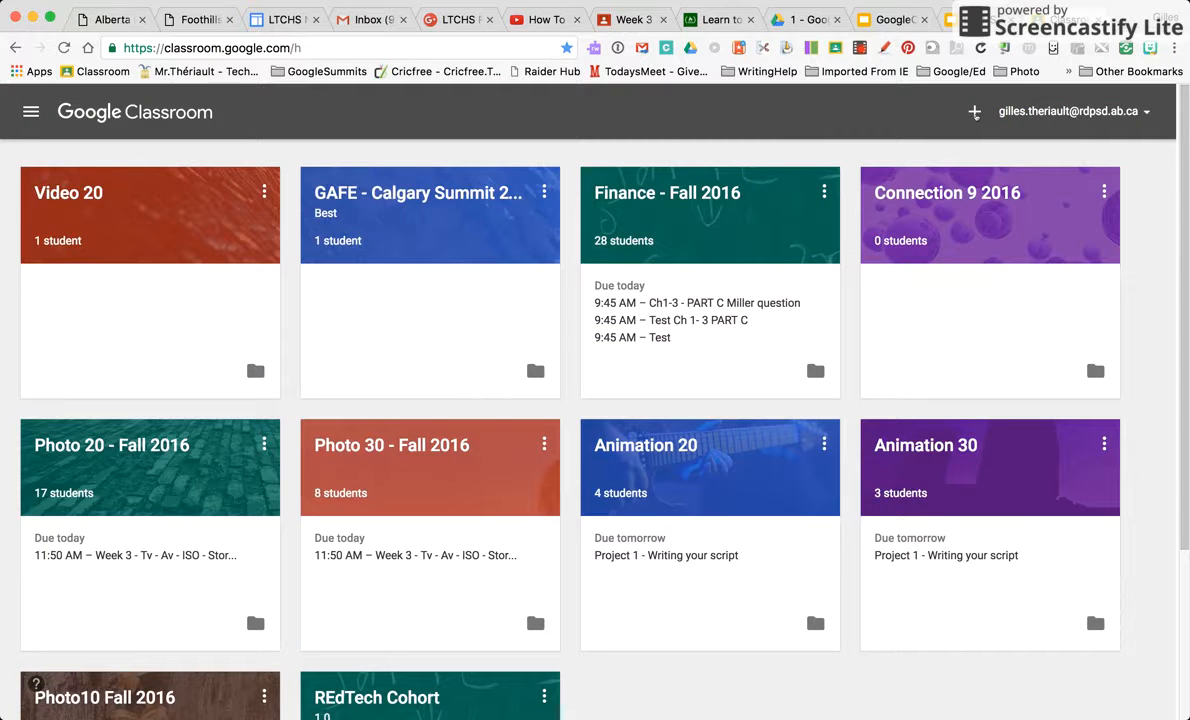
{"action": "left_click", "coordinate": [975, 112]}
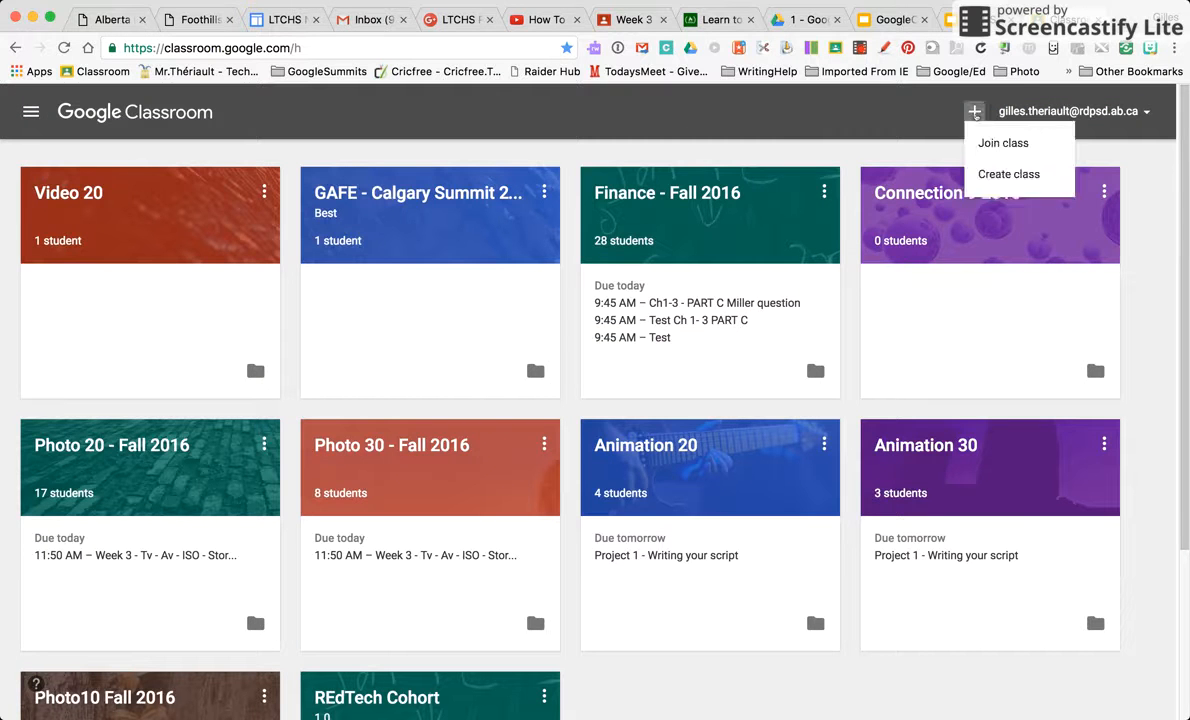
{"action": "left_click", "coordinate": [996, 175]}
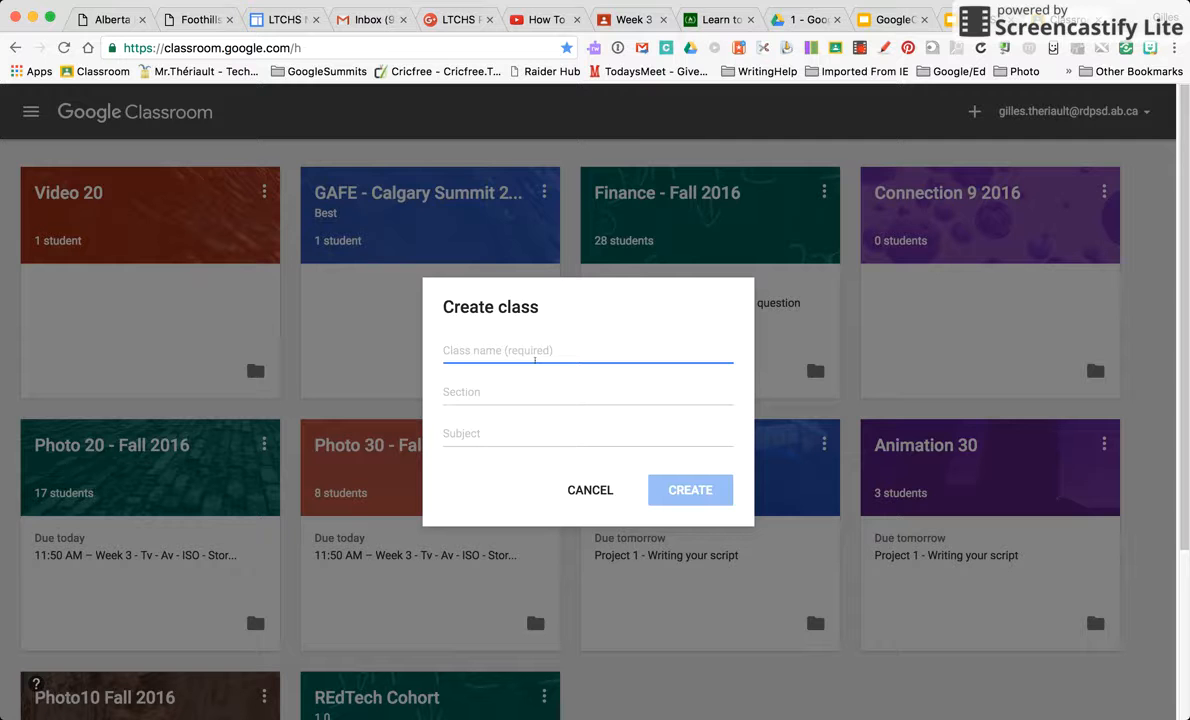
{"action": "type", "text": "DEM"}
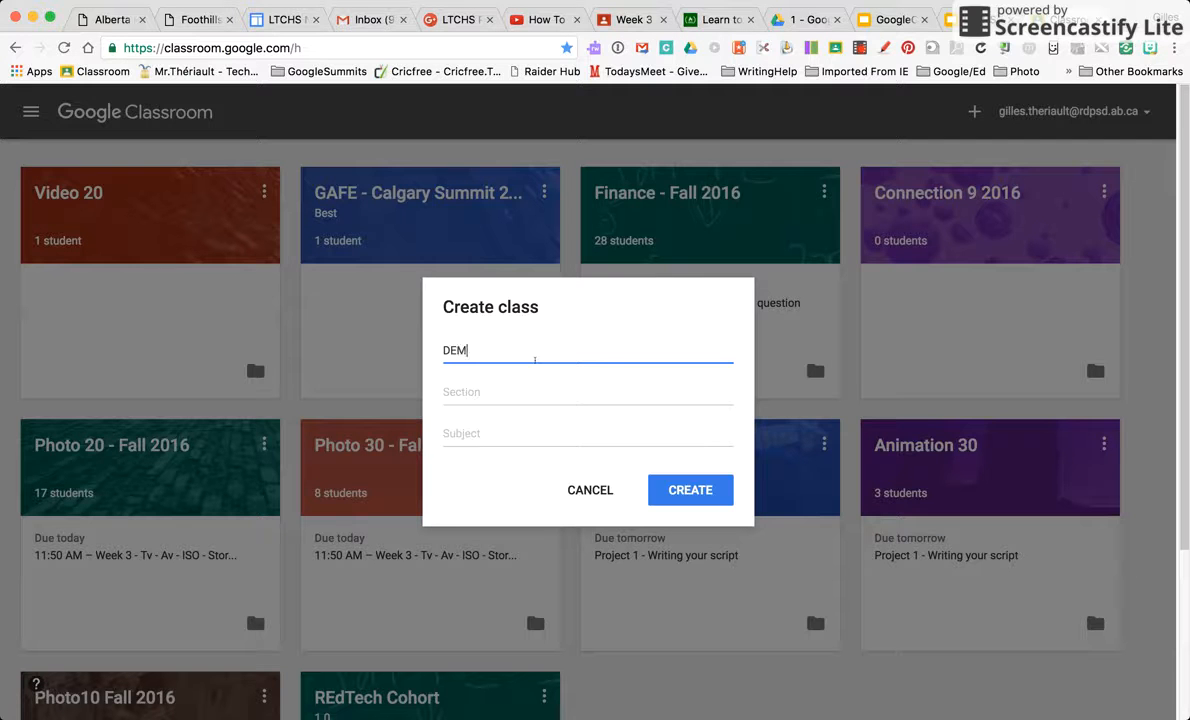
{"action": "type", "text": "O 2016"}
{"action": "left_click", "coordinate": [490, 432]}
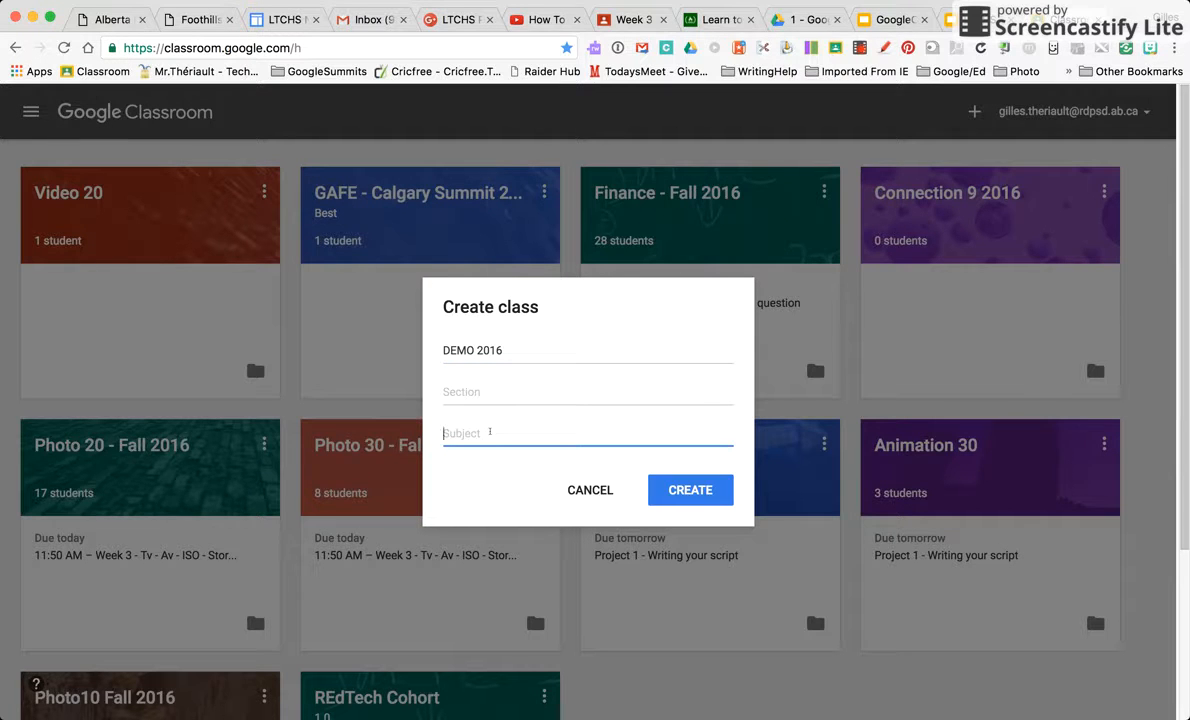
- Set the class subject to Photo and create the class
{"action": "type", "text": "PHoto"}
{"action": "key", "text": "BackSpace"}
{"action": "key", "text": "BackSpace"}
{"action": "key", "text": "BackSpace"}
{"action": "key", "text": "BackSpace"}
{"action": "type", "text": "hoto"}
{"action": "left_click", "coordinate": [686, 491]}
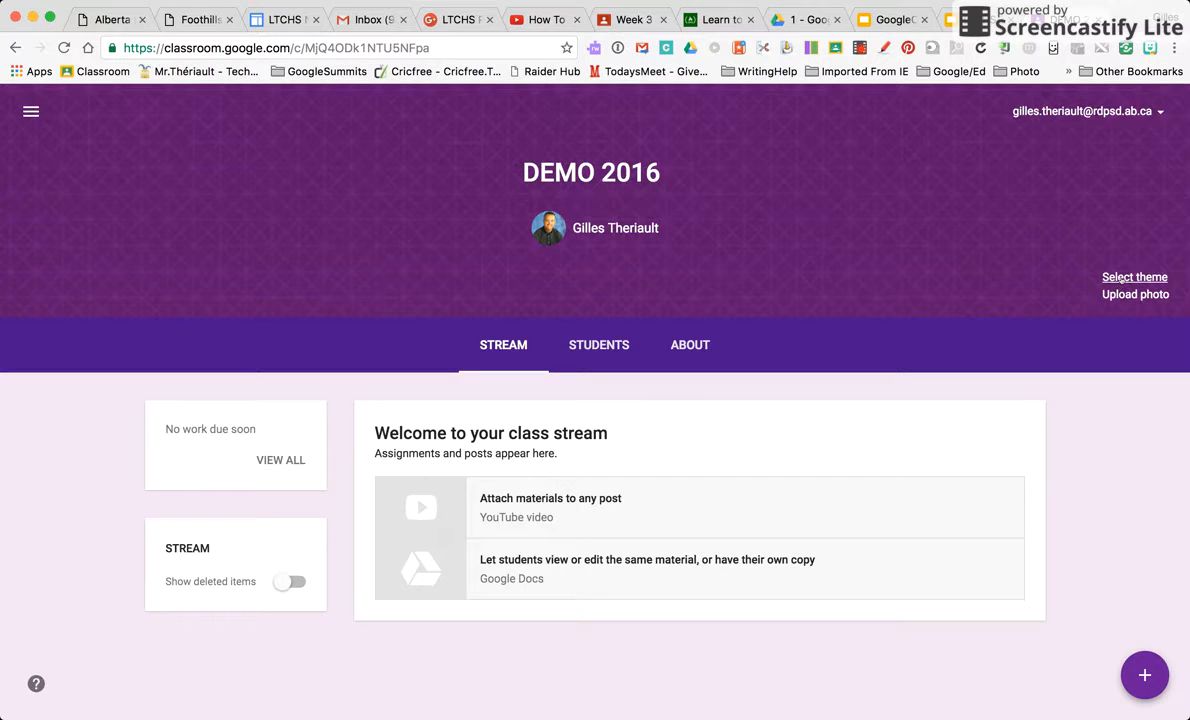
- Browse the class theme gallery and the navigation menu of classes without changing anything
{"action": "left_click", "coordinate": [1122, 278]}
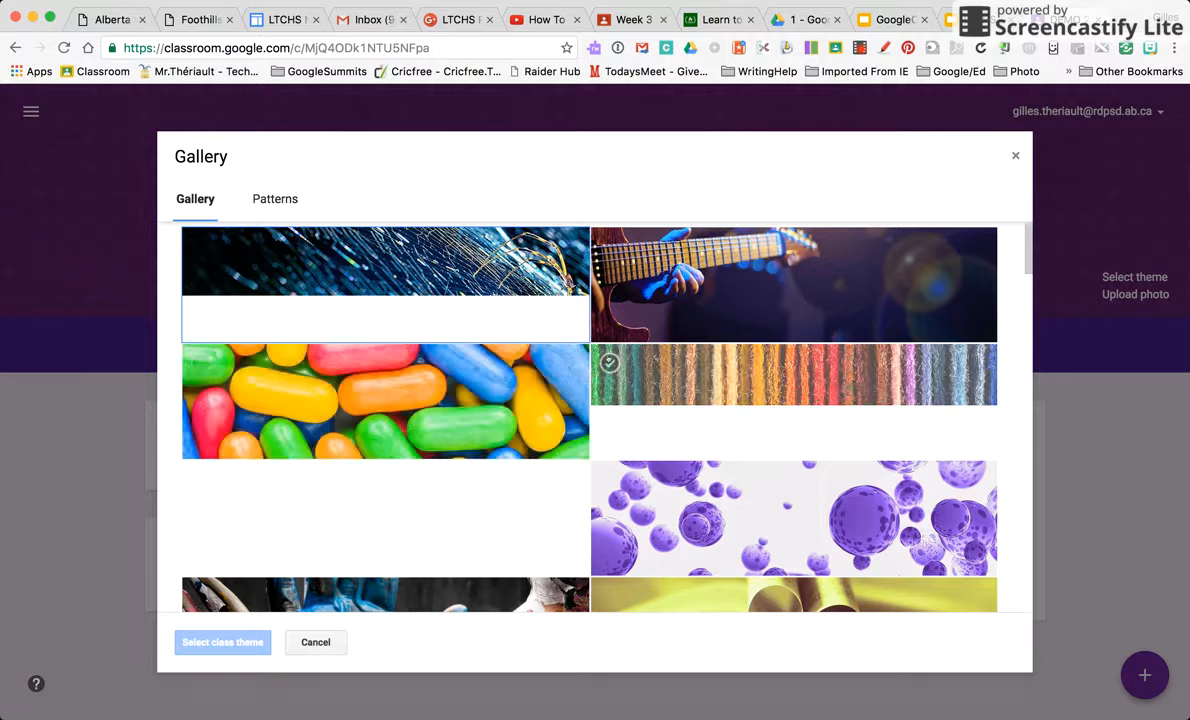
{"action": "left_click", "coordinate": [316, 643]}
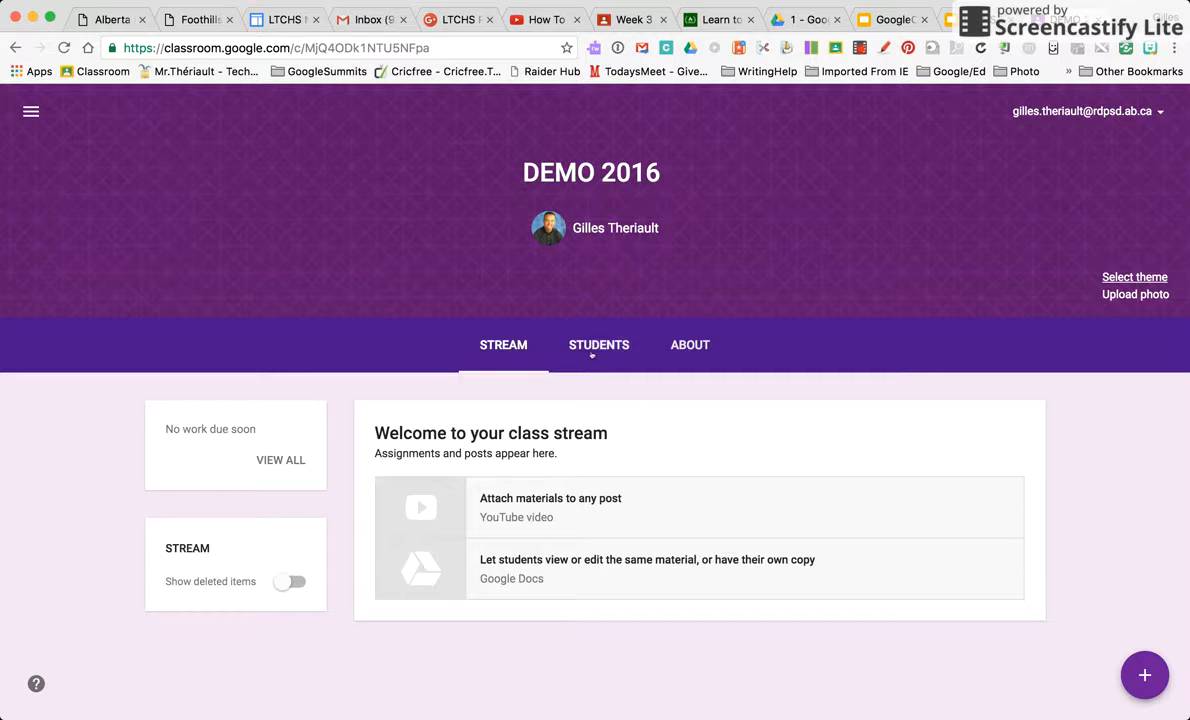
{"action": "key", "text": "super+r"}
{"action": "left_click", "coordinate": [31, 112]}
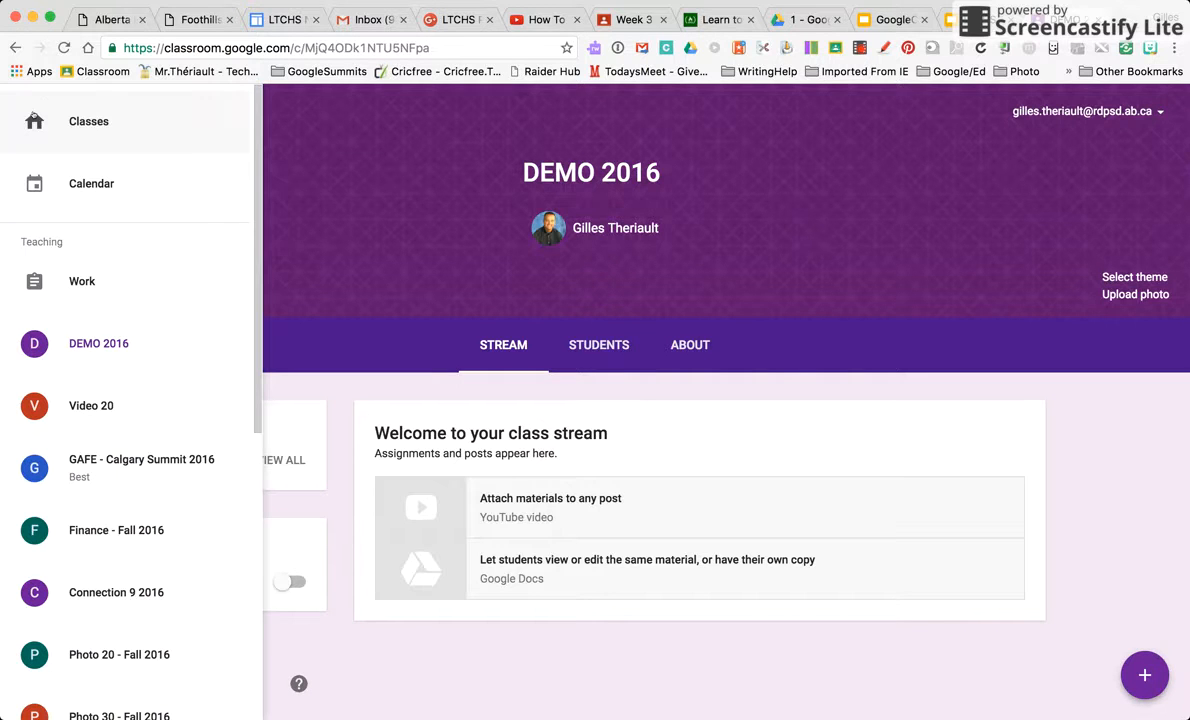
{"action": "scroll", "coordinate": [86, 298], "scroll_direction": "down", "scroll_amount": 3}
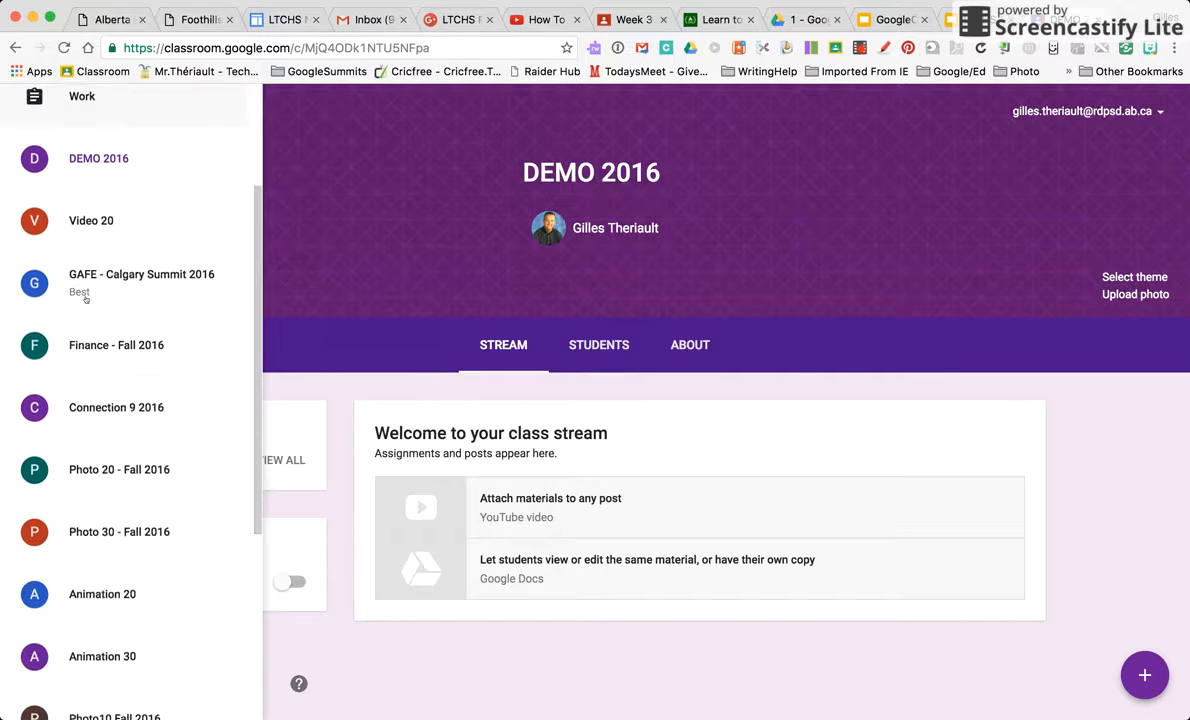
{"action": "scroll", "coordinate": [86, 298], "scroll_direction": "up", "scroll_amount": 5}
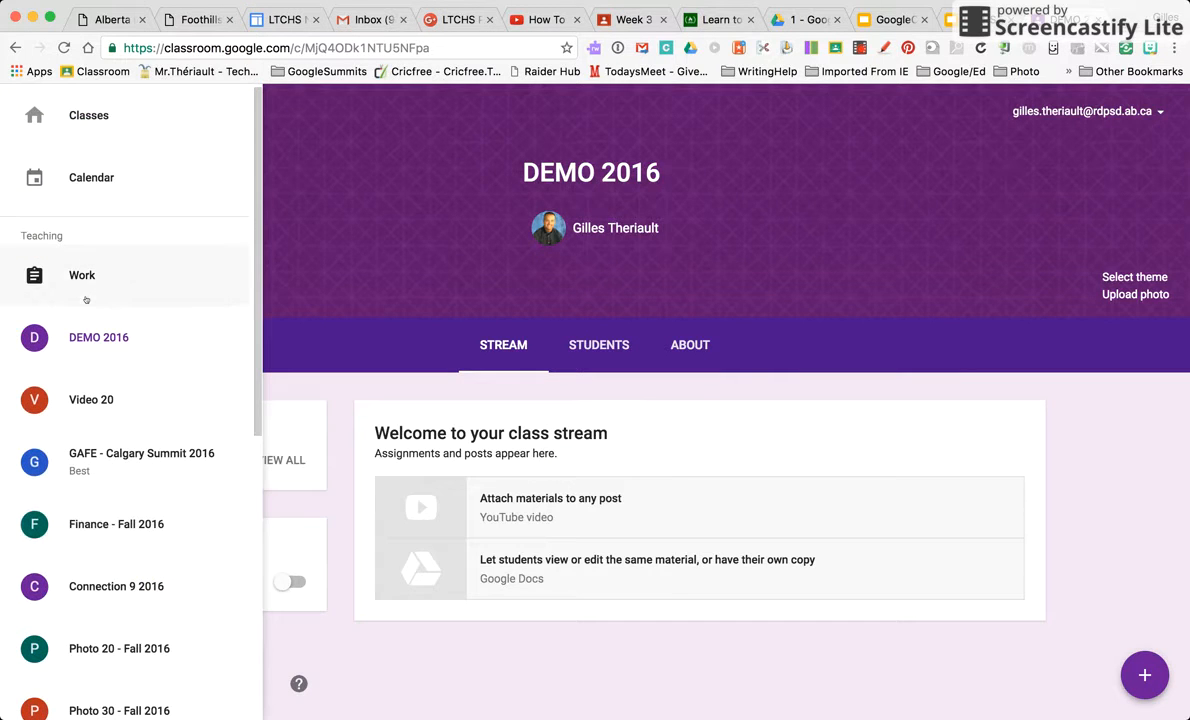
{"action": "left_click", "coordinate": [381, 222]}
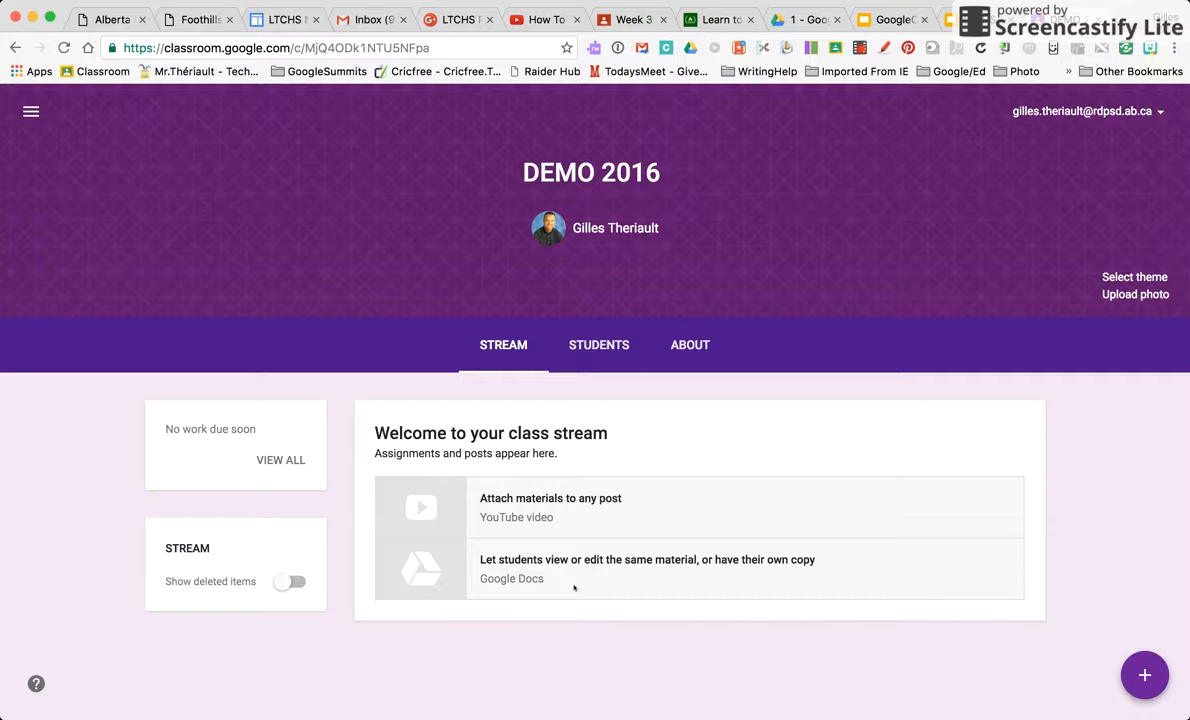
- Examine the new class's Students page and class code alongside the tutorial slides
{"action": "left_click", "coordinate": [599, 345]}
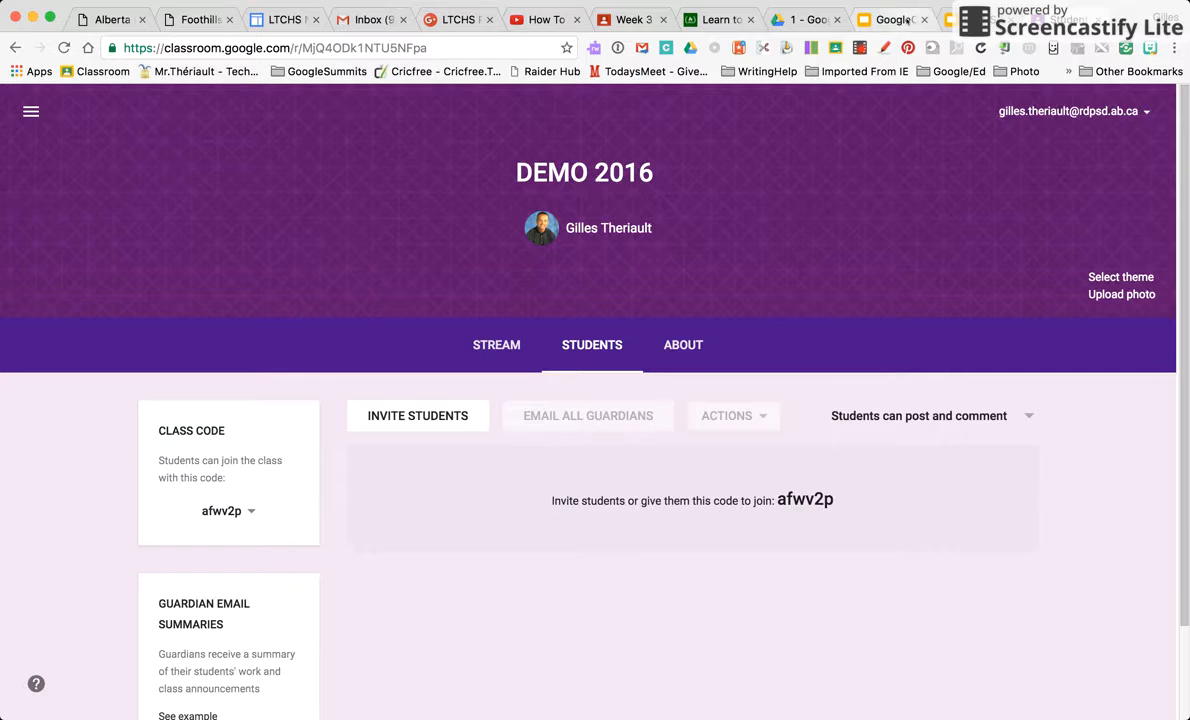
{"action": "left_click", "coordinate": [900, 20]}
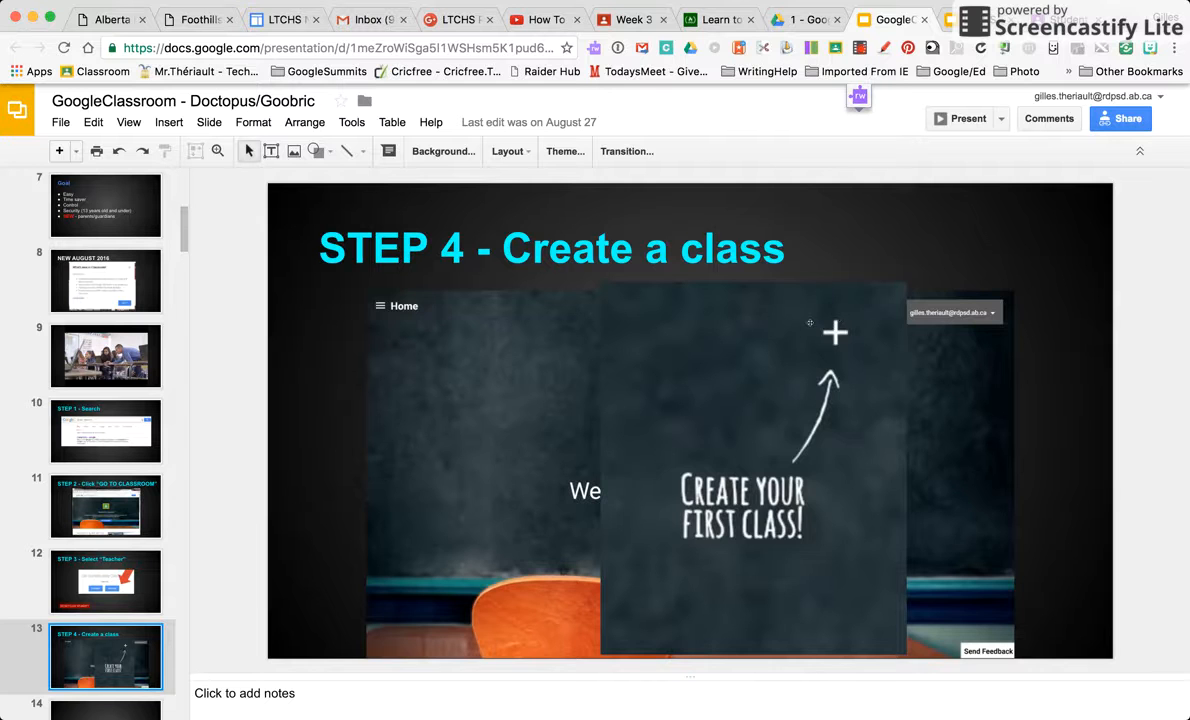
{"action": "left_click", "coordinate": [115, 577]}
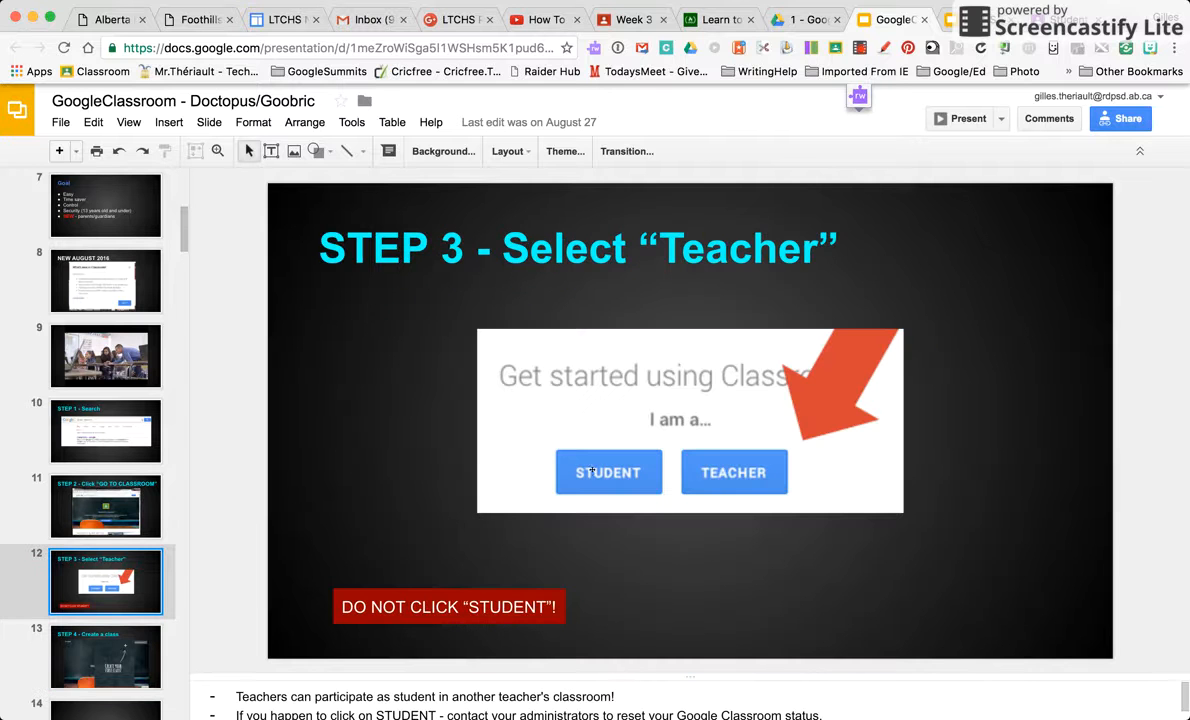
{"action": "left_click", "coordinate": [122, 648]}
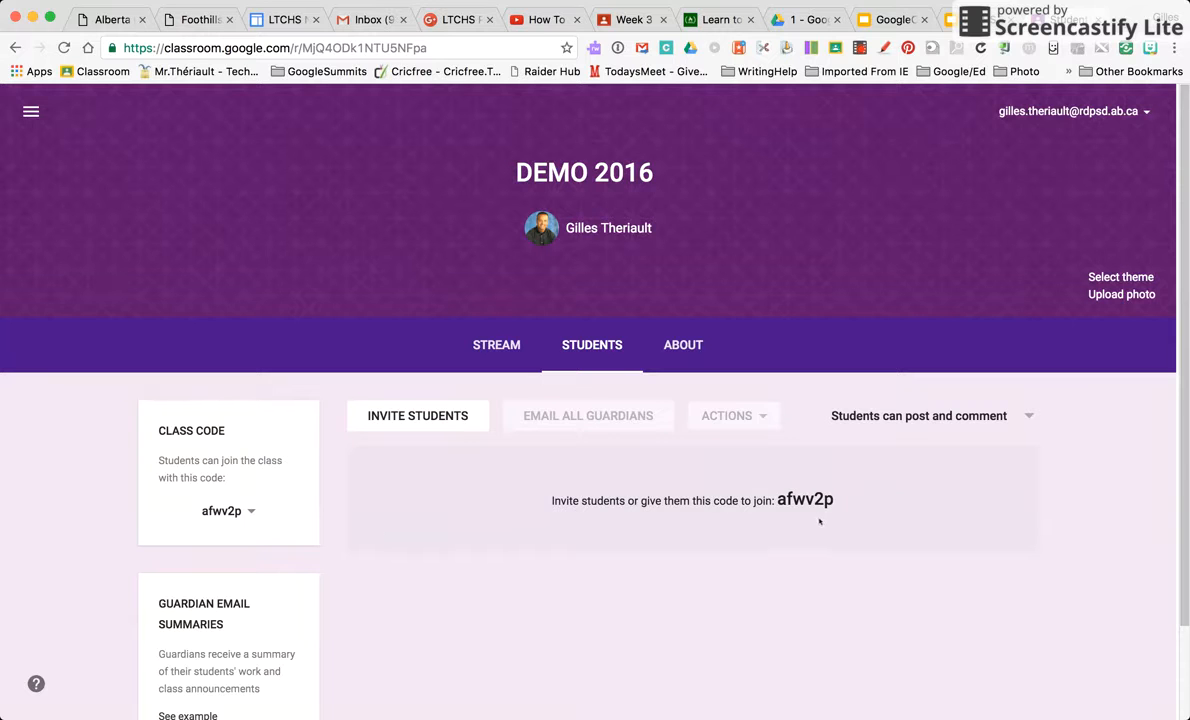
{"action": "scroll", "coordinate": [477, 572], "scroll_direction": "down", "scroll_amount": 2}
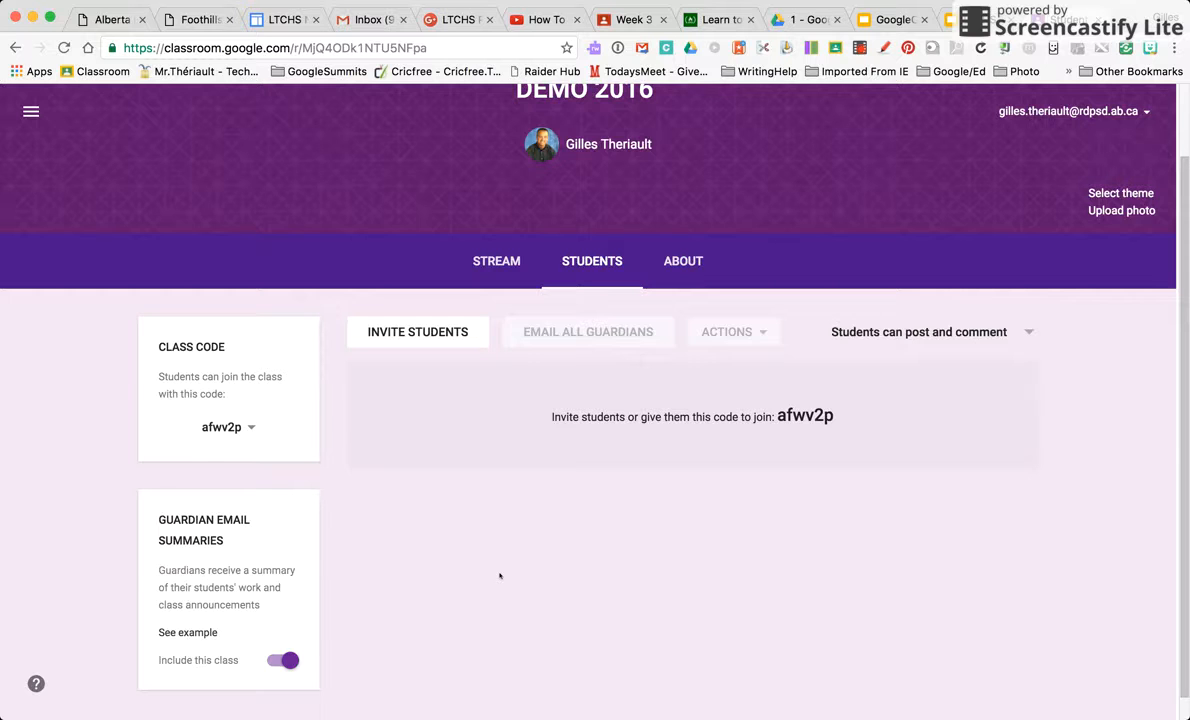
{"action": "scroll", "coordinate": [500, 576], "scroll_direction": "up", "scroll_amount": 2}
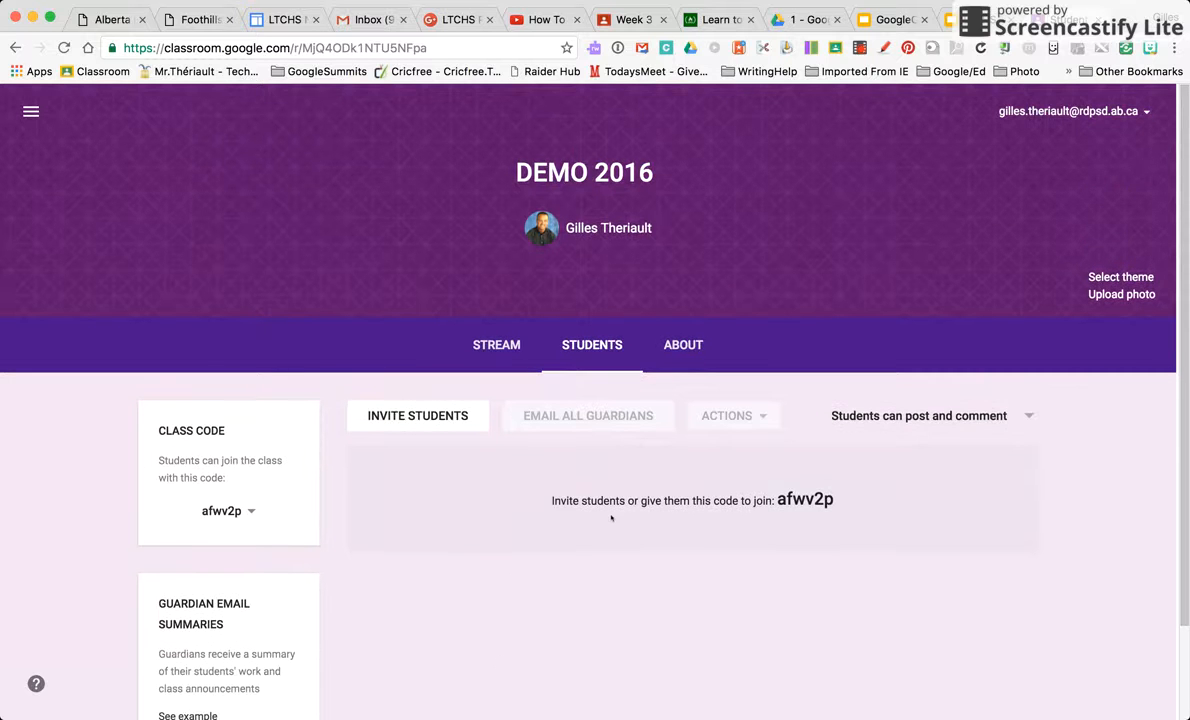
- Examine the class's About page and its class materials form, then go back to the stream
{"action": "left_click", "coordinate": [683, 345]}
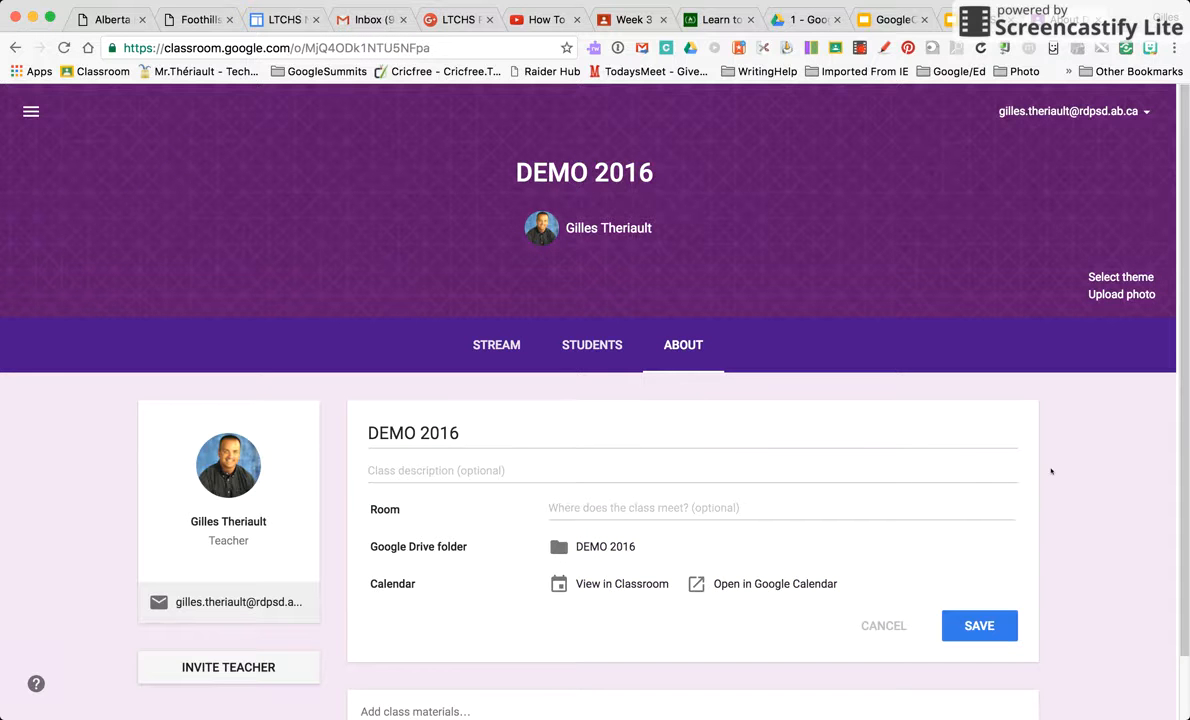
{"action": "scroll", "coordinate": [1051, 471], "scroll_direction": "down", "scroll_amount": 2}
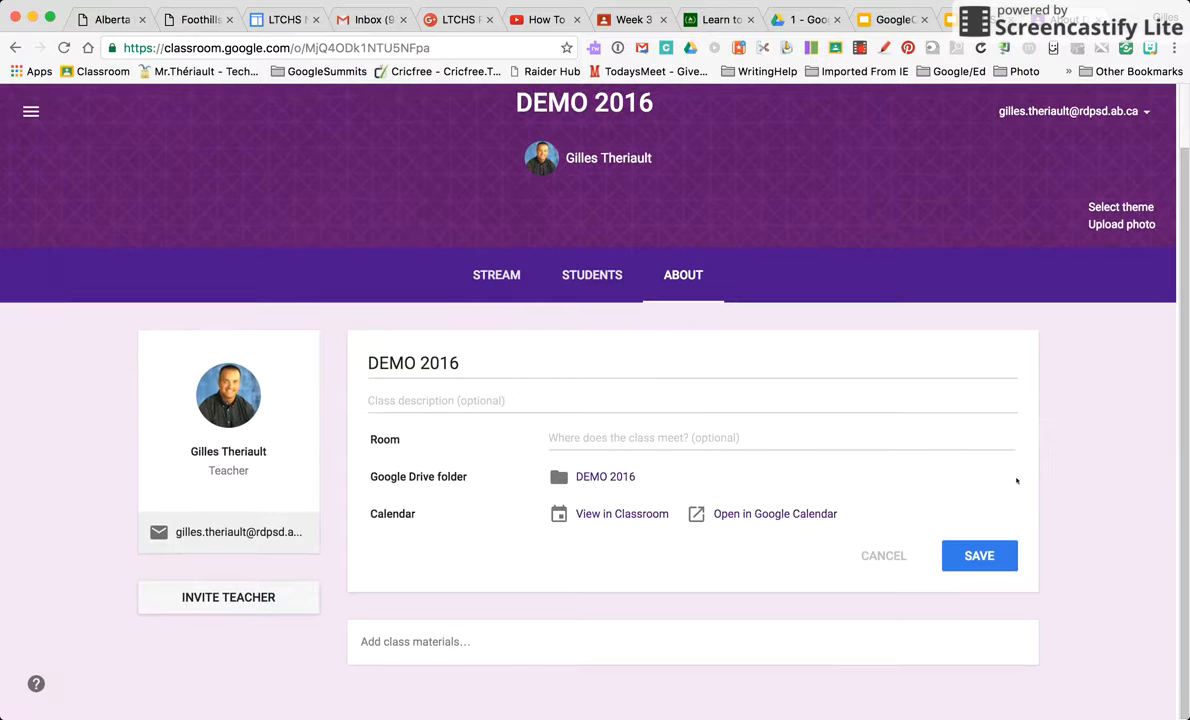
{"action": "left_click", "coordinate": [505, 640]}
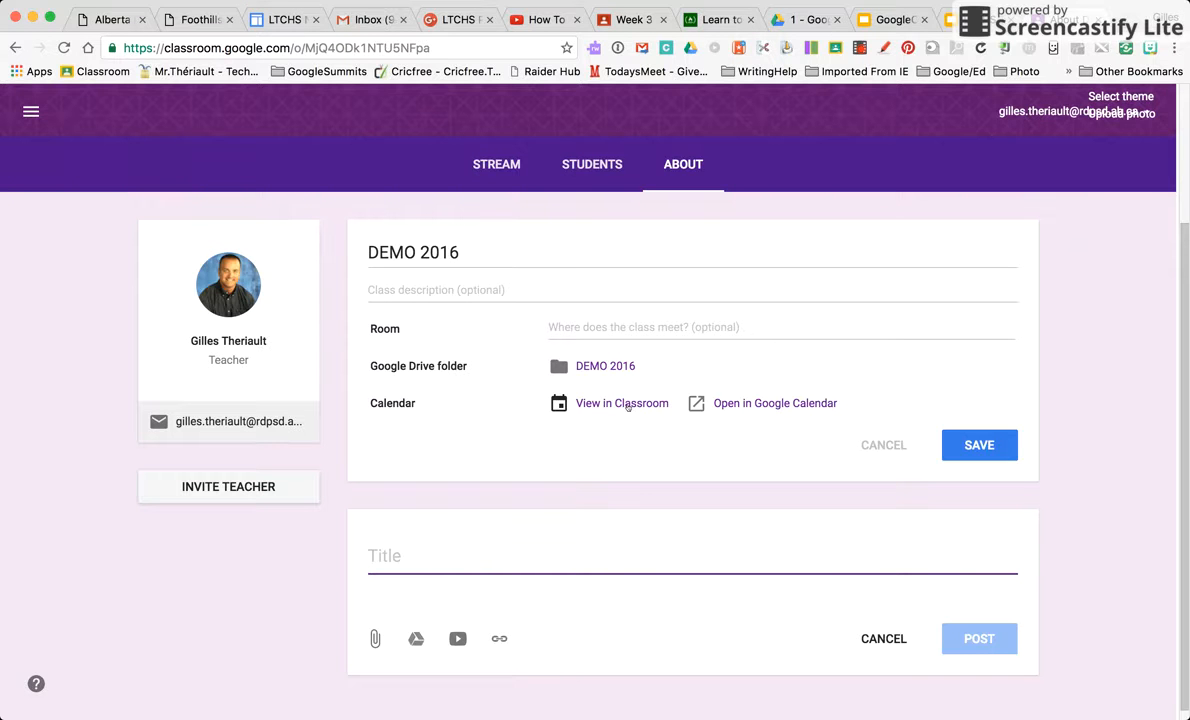
{"action": "left_click", "coordinate": [505, 166]}
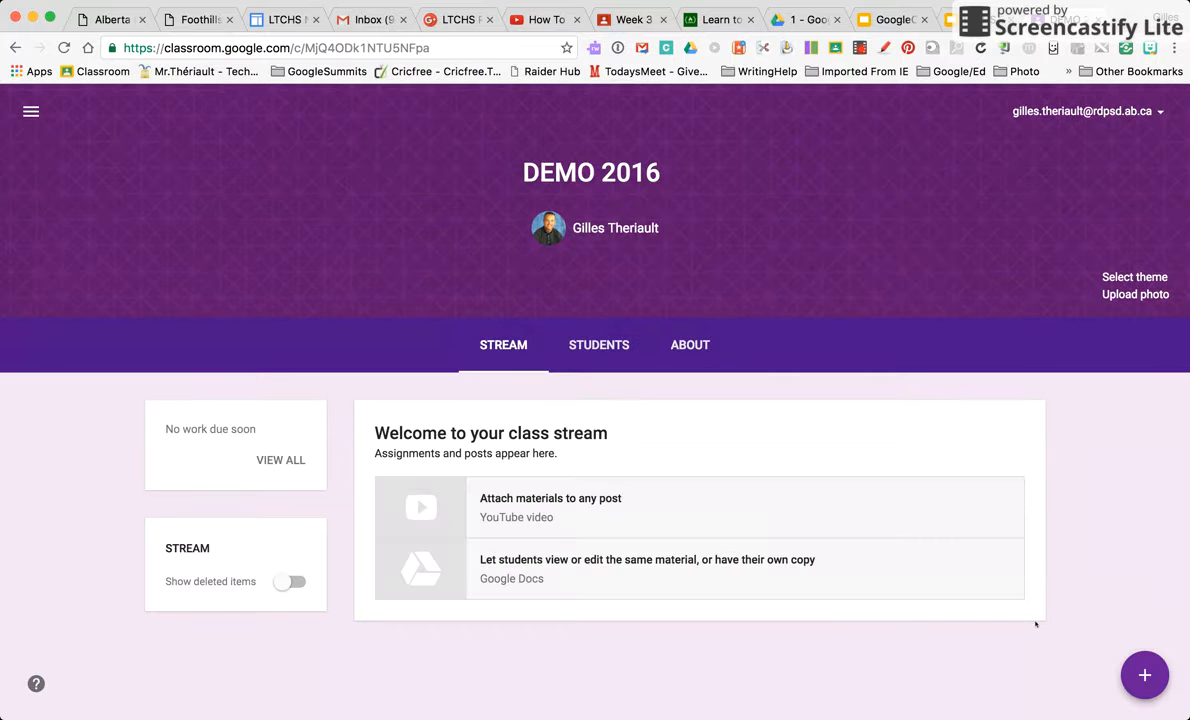
- Start a new announcement in DEMO 2016, checking its post-in class list, and enter the text "DEMO - Announ."
{"action": "mouse_move", "coordinate": [1145, 675]}
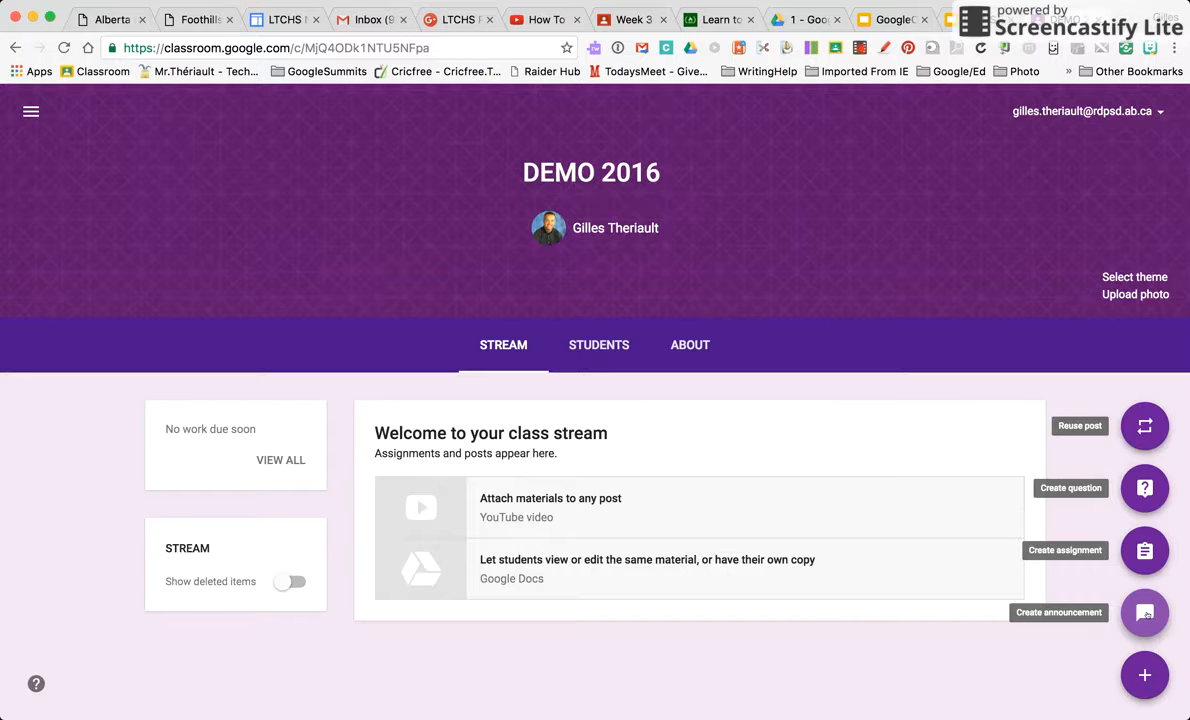
{"action": "left_click", "coordinate": [1145, 613]}
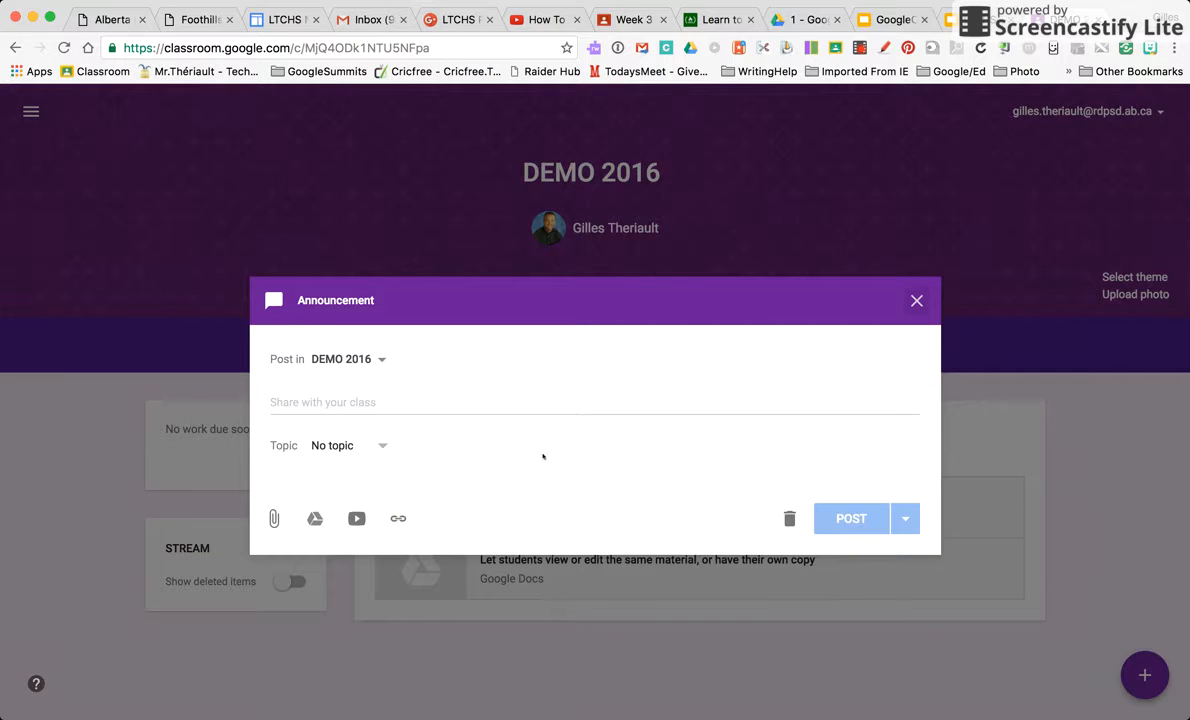
{"action": "left_click", "coordinate": [381, 361]}
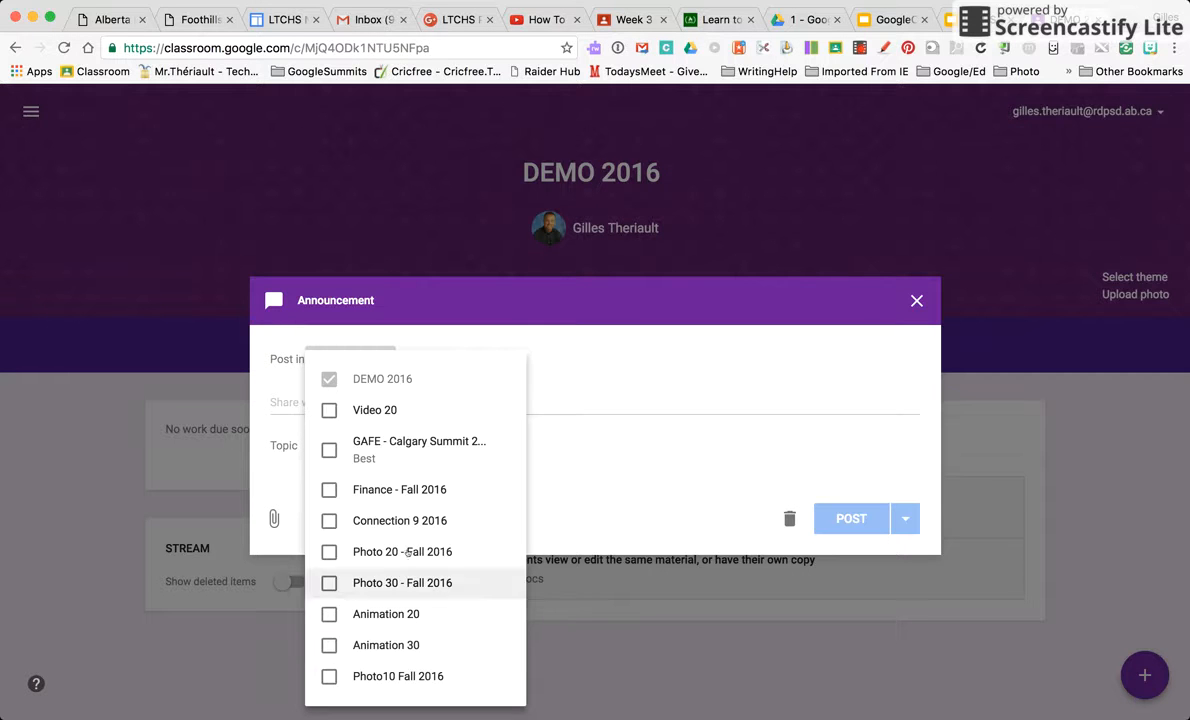
{"action": "left_click", "coordinate": [591, 380]}
{"action": "left_click", "coordinate": [406, 406]}
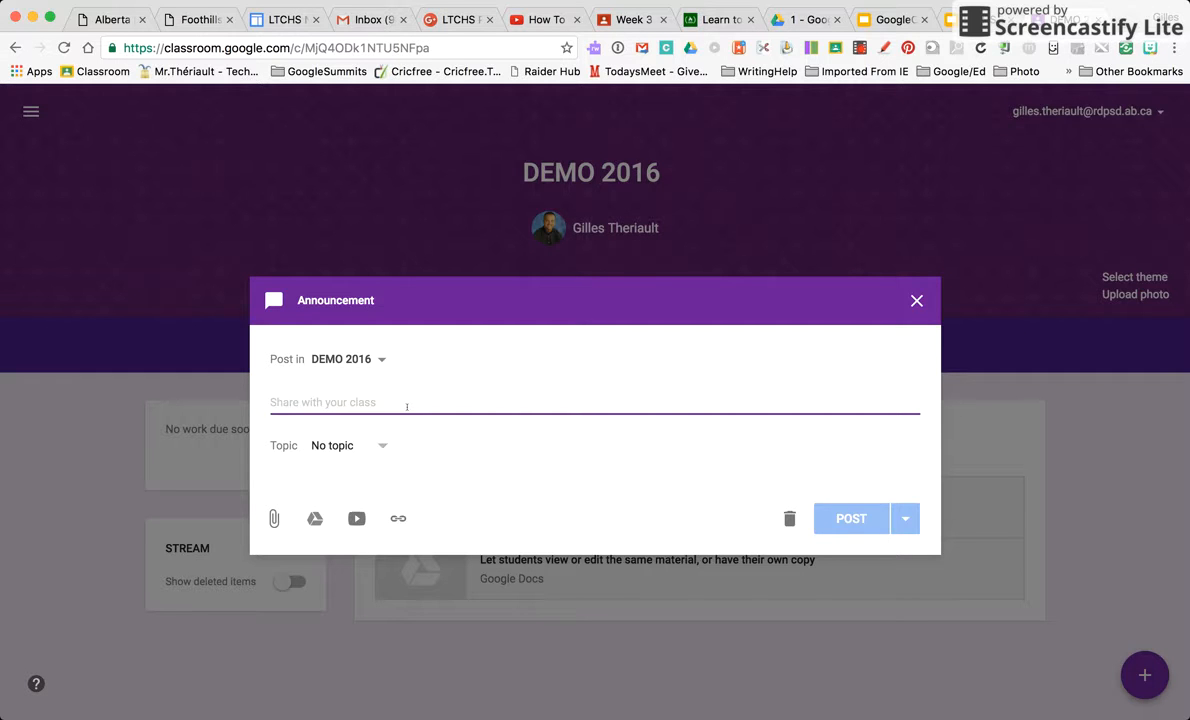
{"action": "type", "text": "DEMO"}
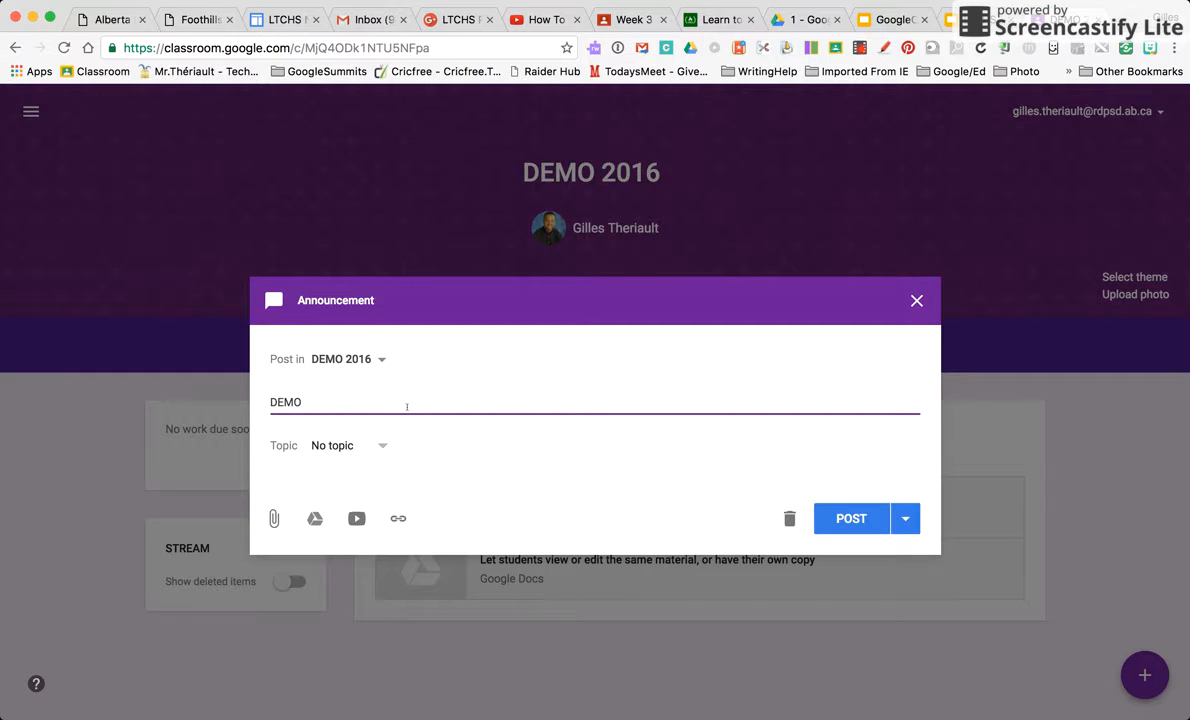
{"action": "type", "text": " - A"}
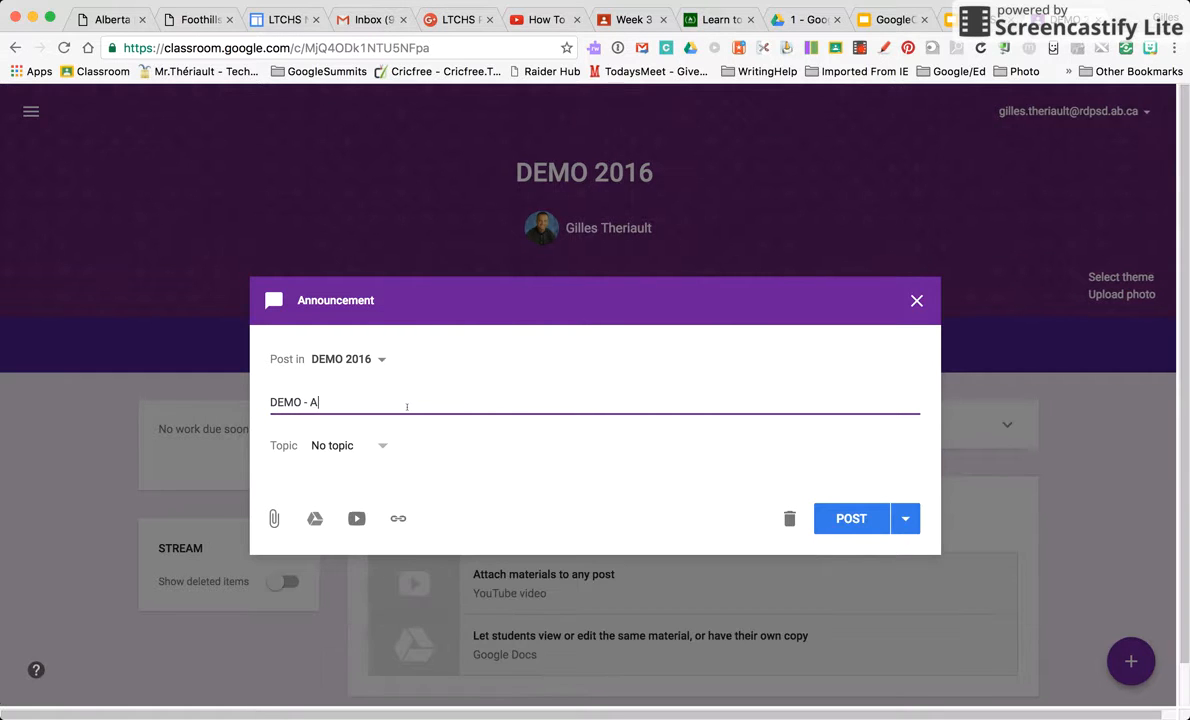
{"action": "type", "text": "nnoun."}
- Create a new topic named Exposure for the announcement
{"action": "left_click", "coordinate": [382, 447]}
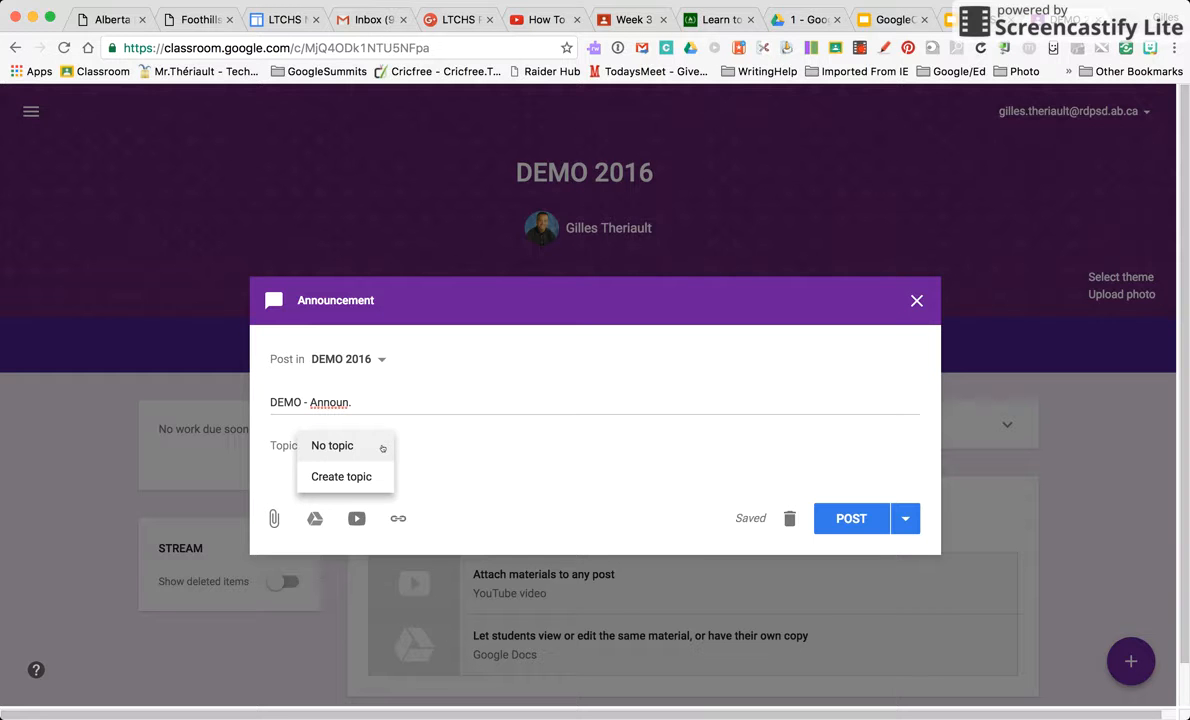
{"action": "left_click", "coordinate": [364, 474]}
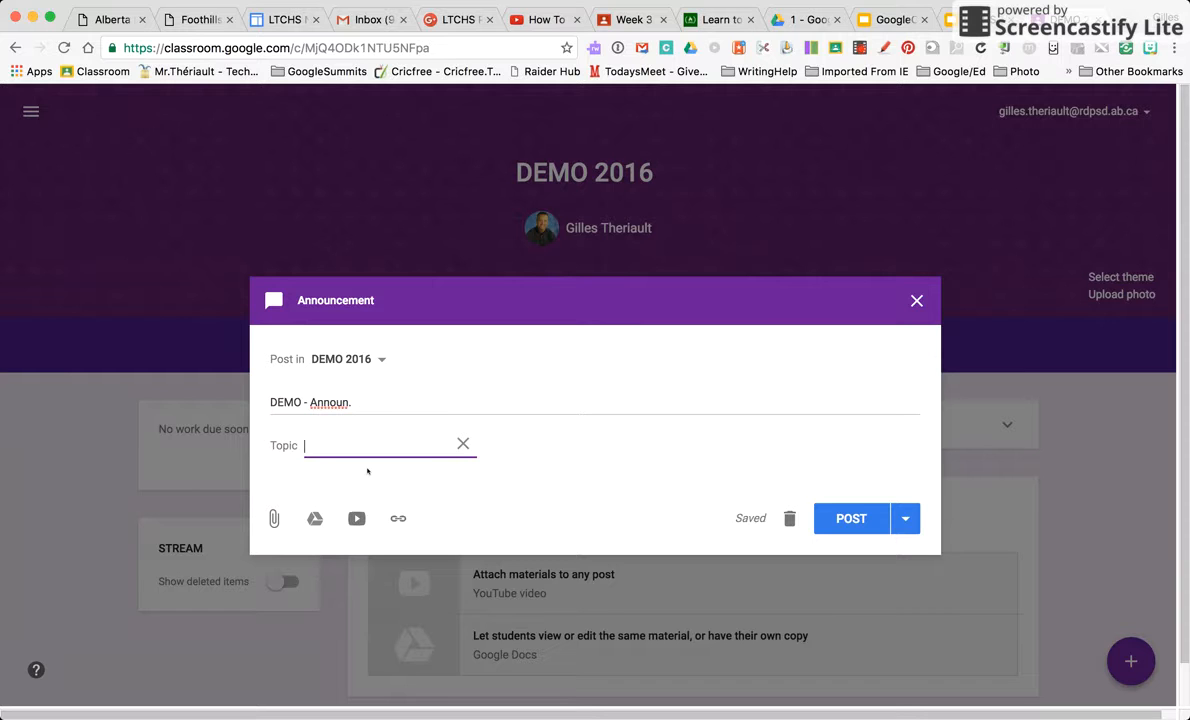
{"action": "type", "text": "Exposure"}
{"action": "left_click", "coordinate": [500, 428]}
- Browse the file upload, Google Drive and YouTube video attachment dialogs, closing each without adding anything
{"action": "left_click", "coordinate": [274, 518]}
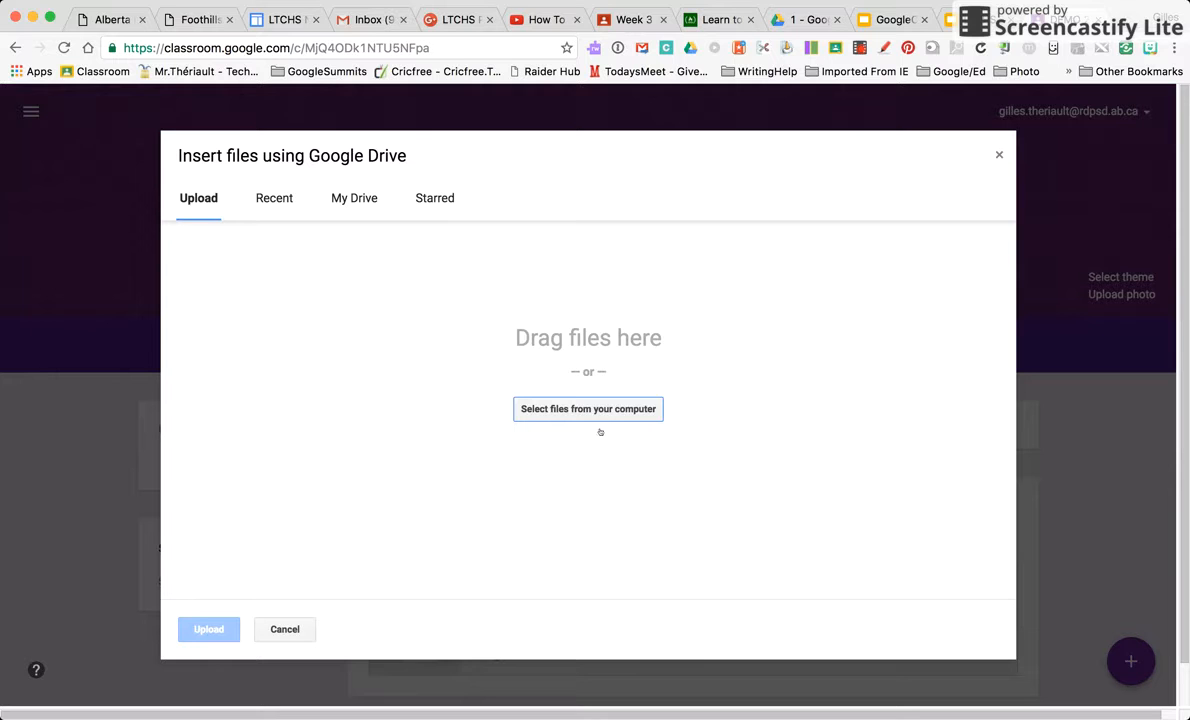
{"action": "left_click", "coordinate": [273, 204]}
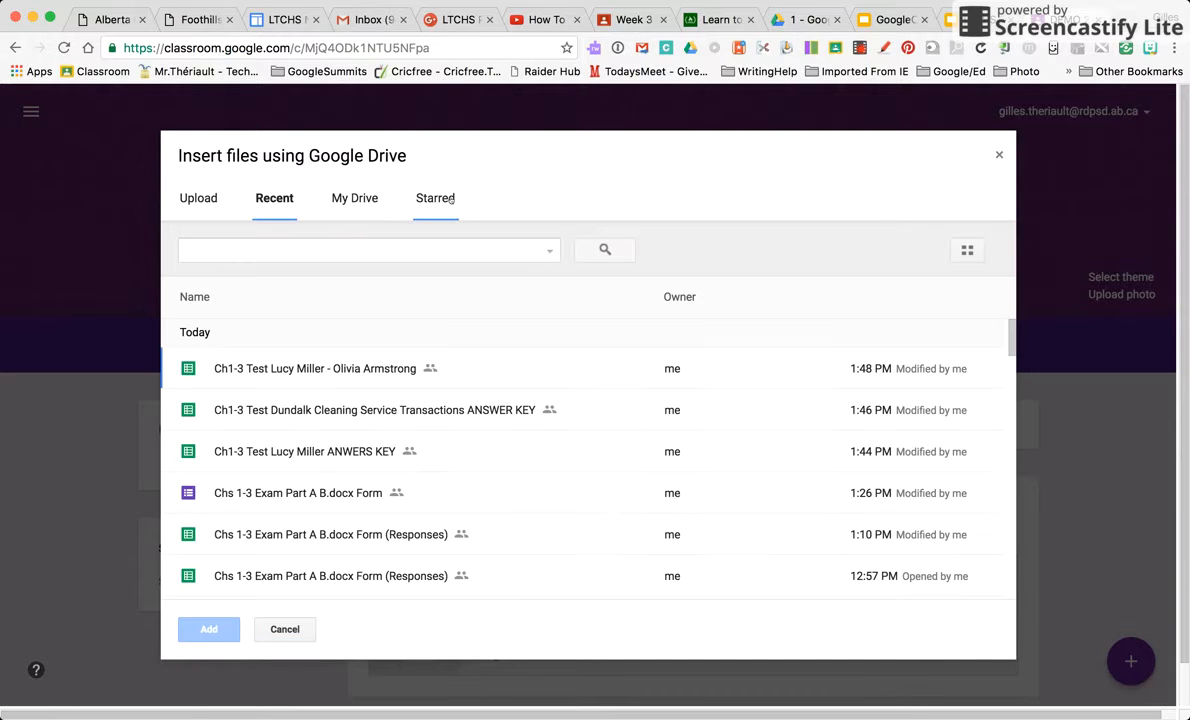
{"action": "left_click", "coordinate": [420, 196]}
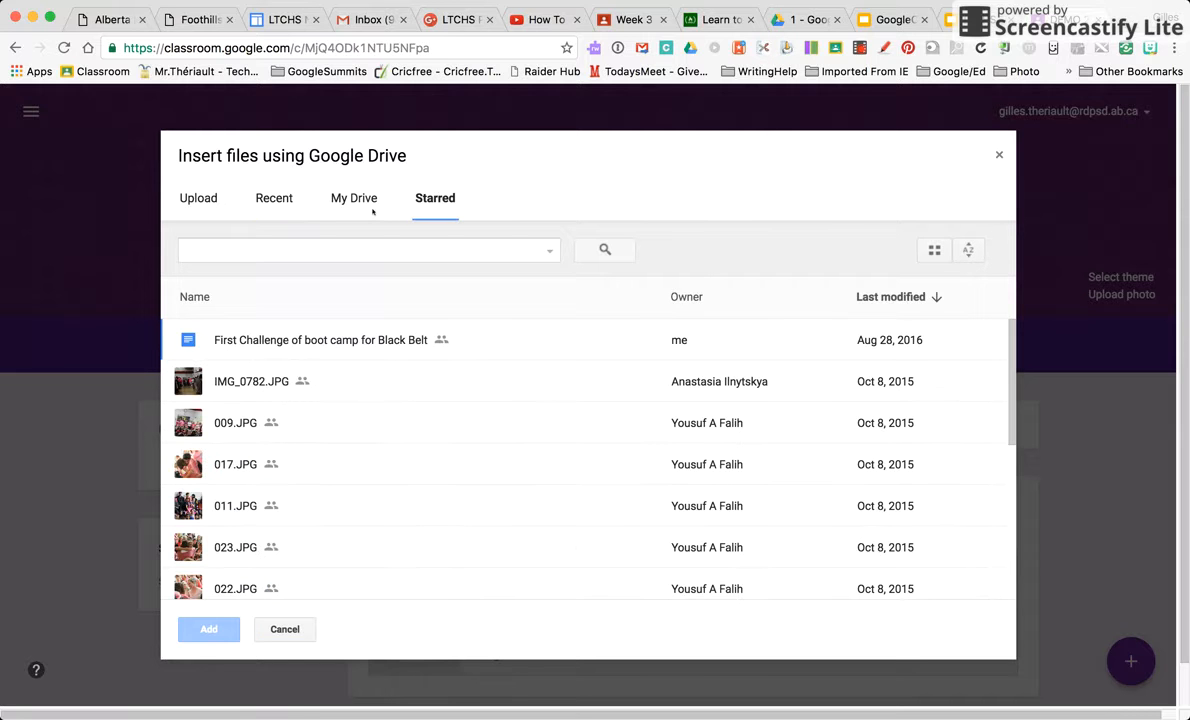
{"action": "left_click", "coordinate": [356, 199]}
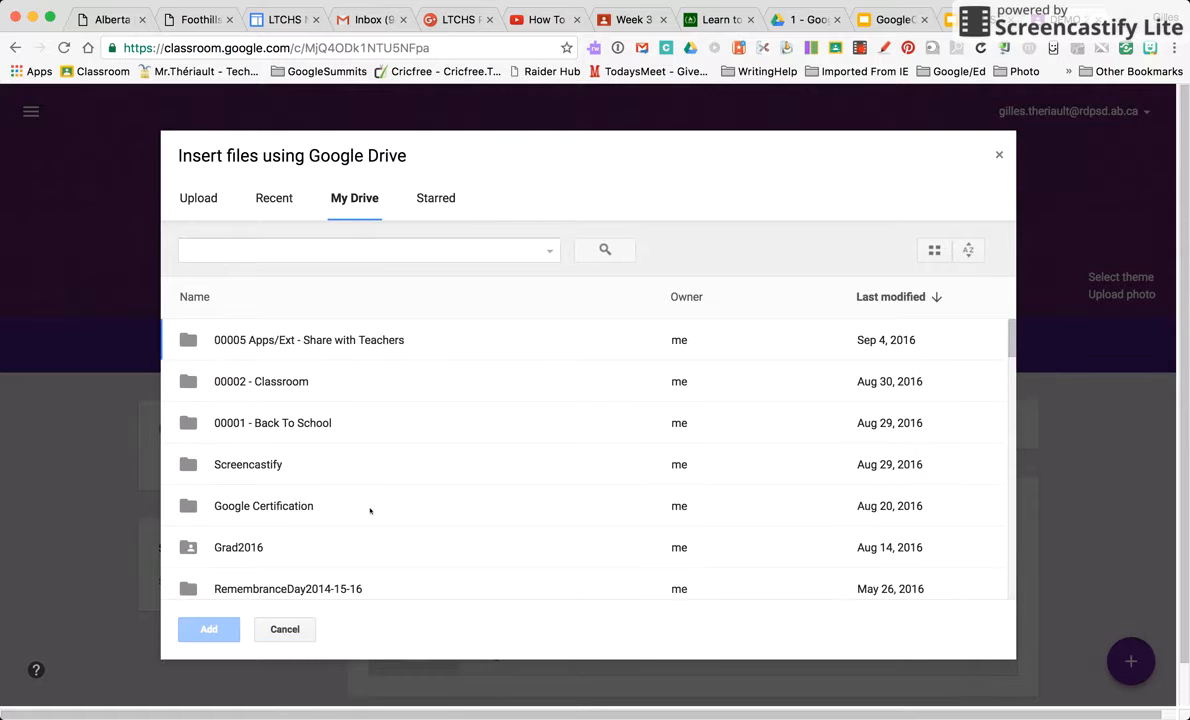
{"action": "left_click", "coordinate": [285, 629]}
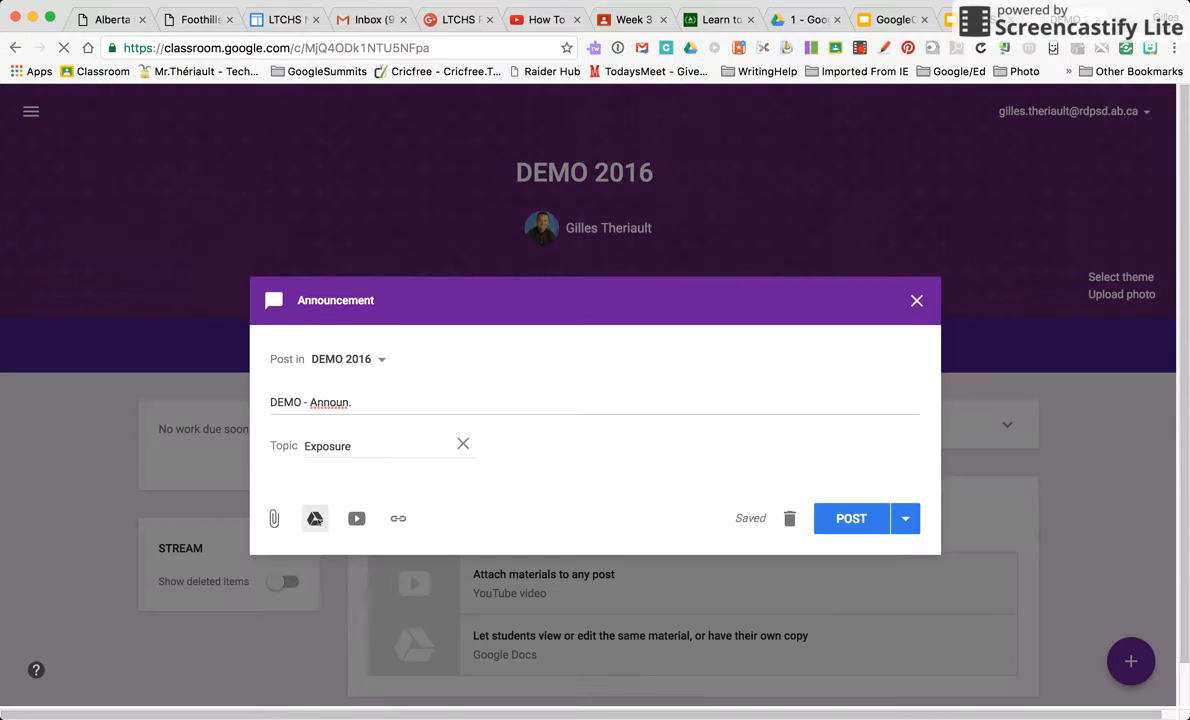
{"action": "left_click", "coordinate": [315, 518]}
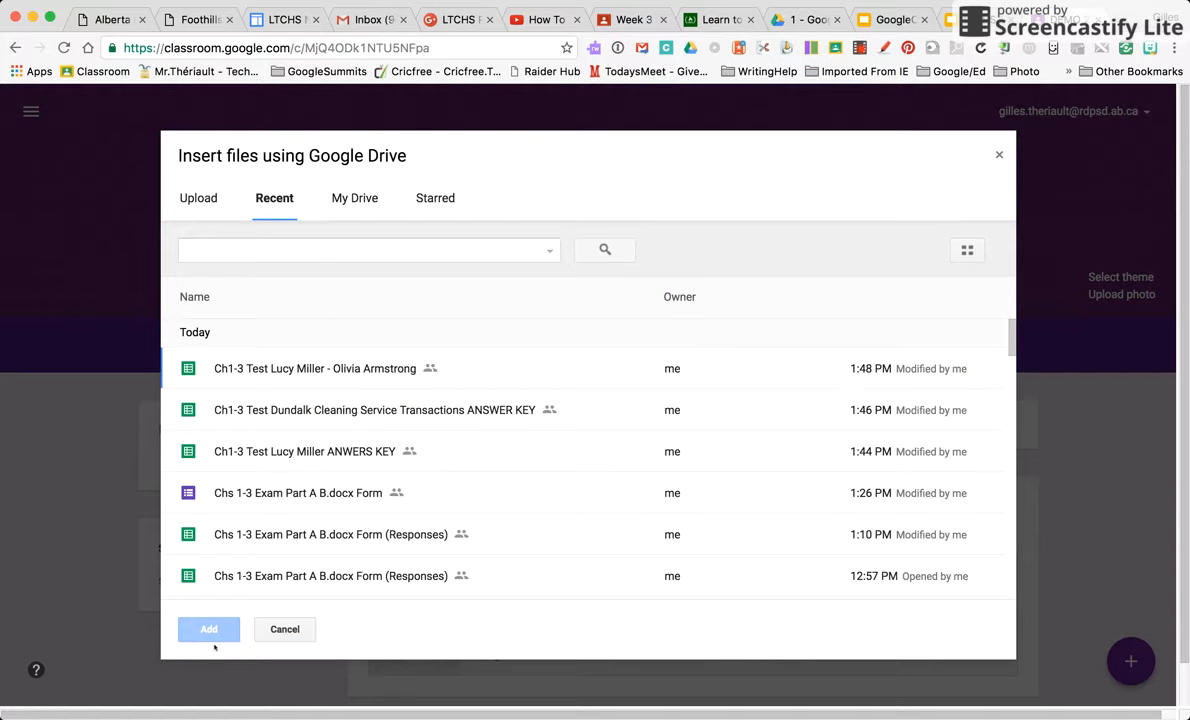
{"action": "left_click", "coordinate": [284, 629]}
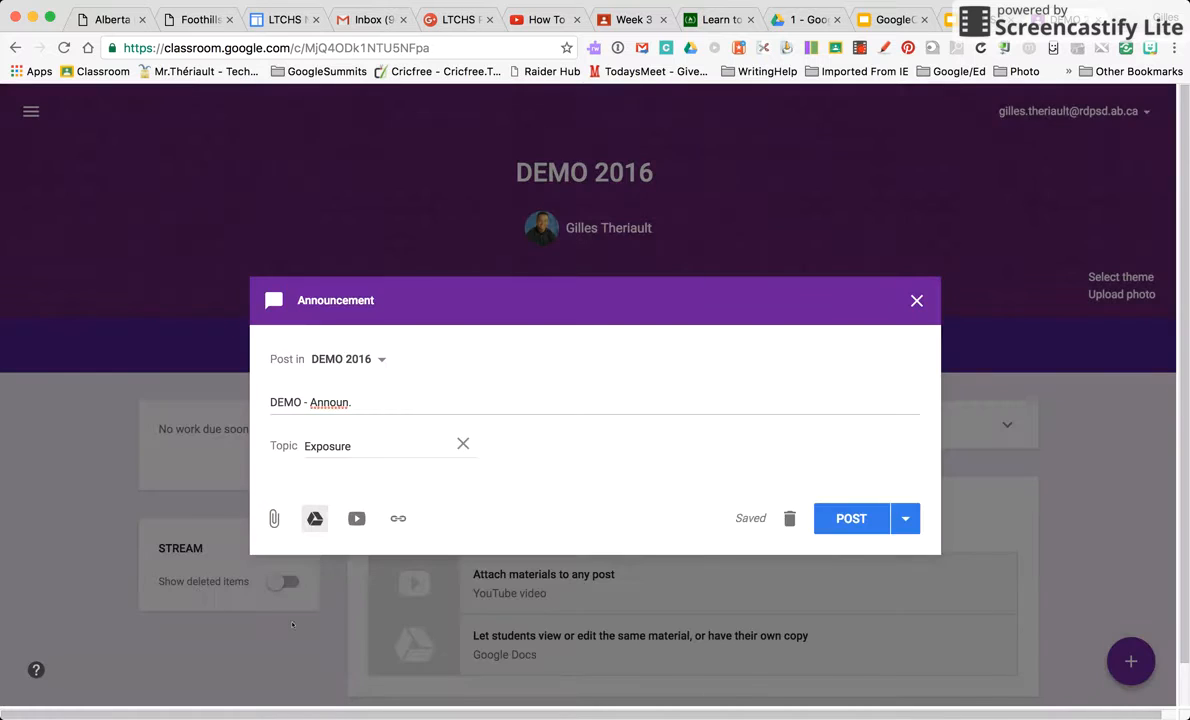
{"action": "left_click", "coordinate": [357, 518]}
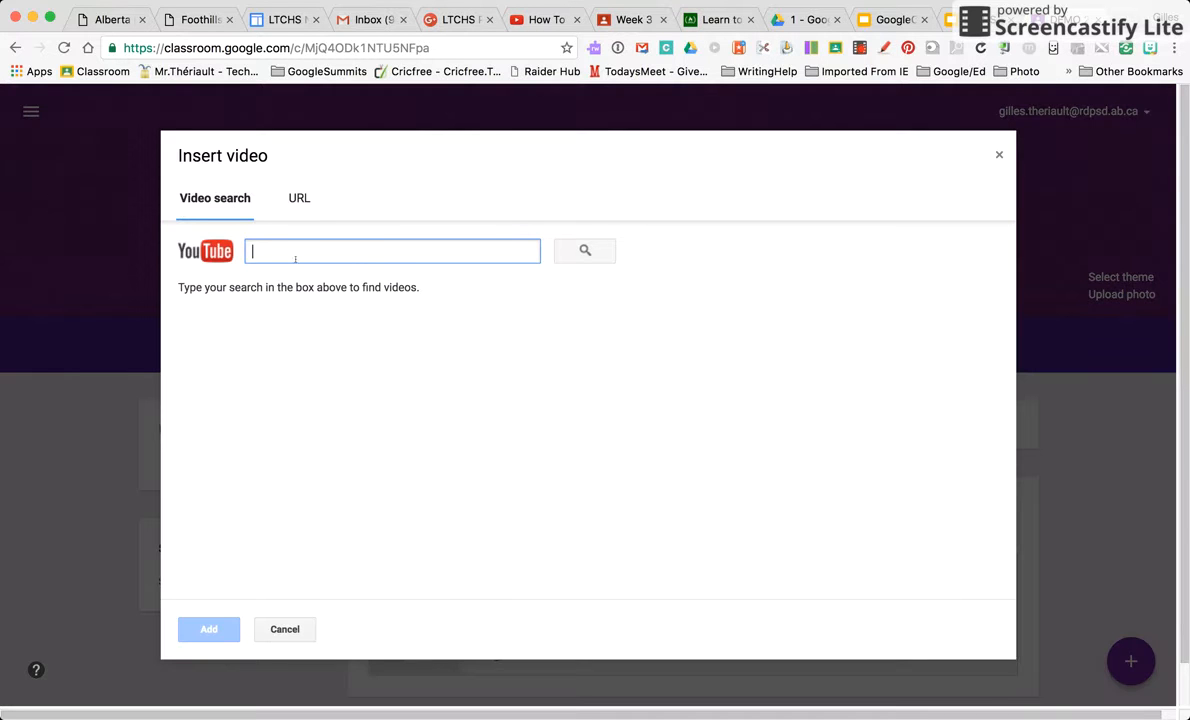
{"action": "left_click", "coordinate": [299, 198]}
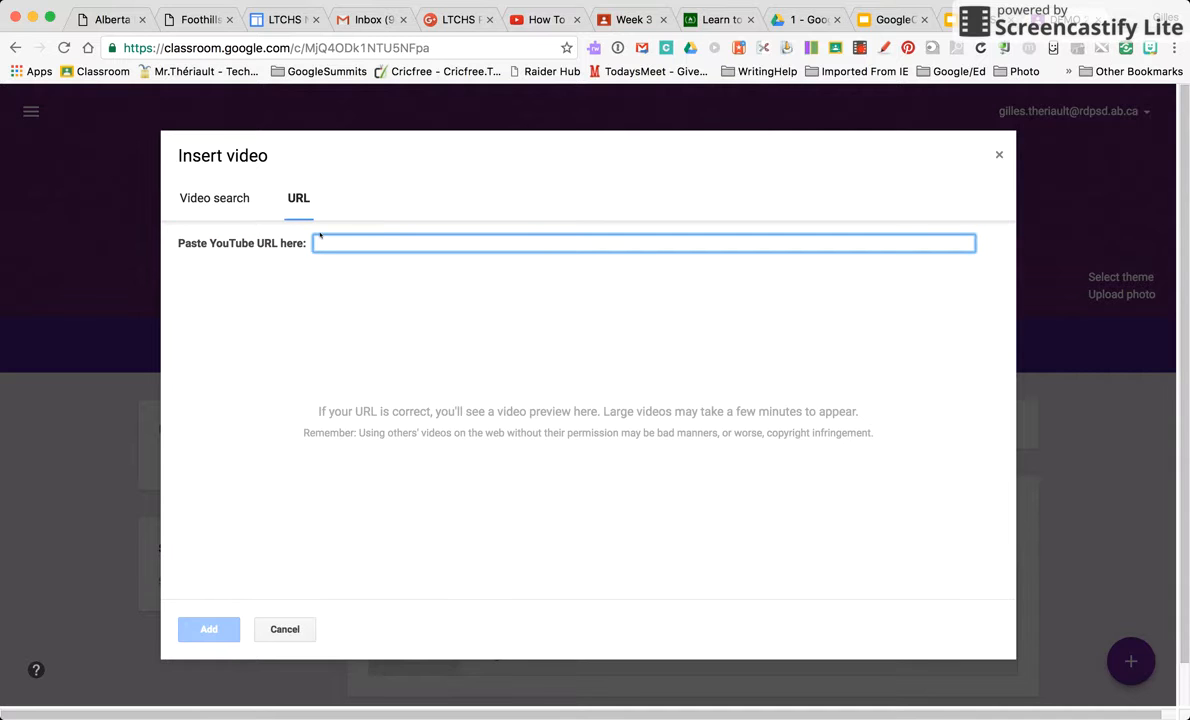
{"action": "left_click", "coordinate": [284, 629]}
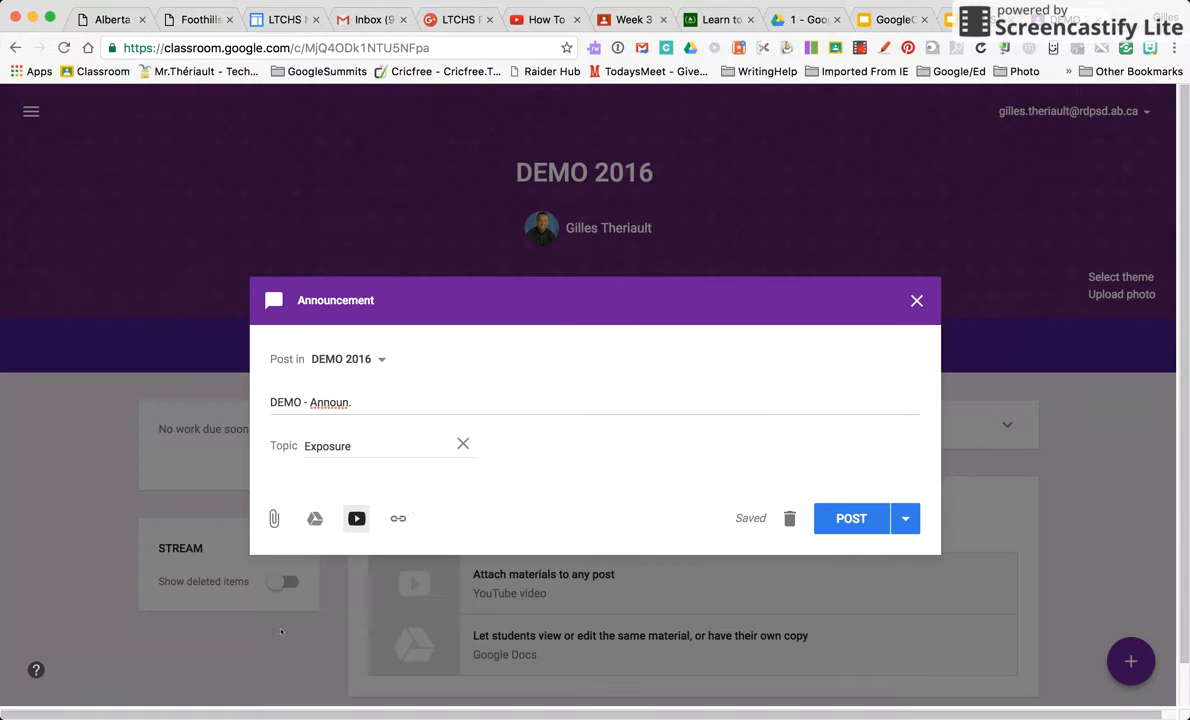
- Attach a link to the GoogleClassroom - Doctopus/Goobric slides presentation, copying its address from the presentation's browser tab
{"action": "left_click", "coordinate": [399, 519]}
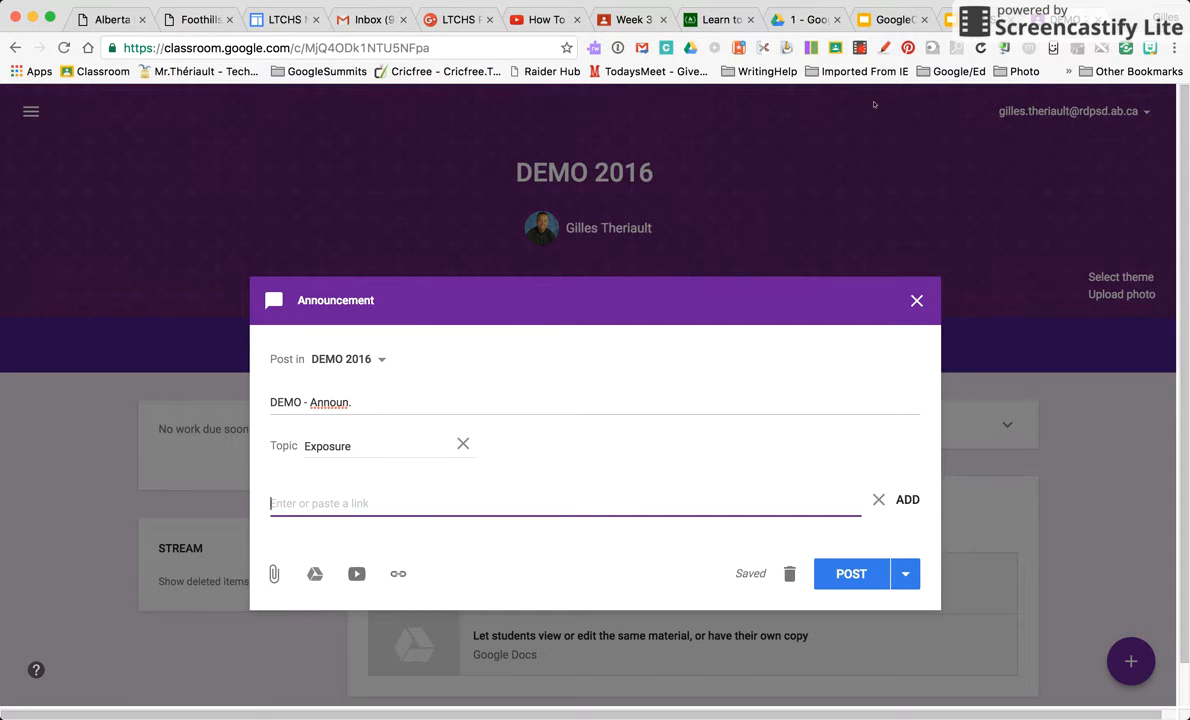
{"action": "left_click", "coordinate": [892, 19]}
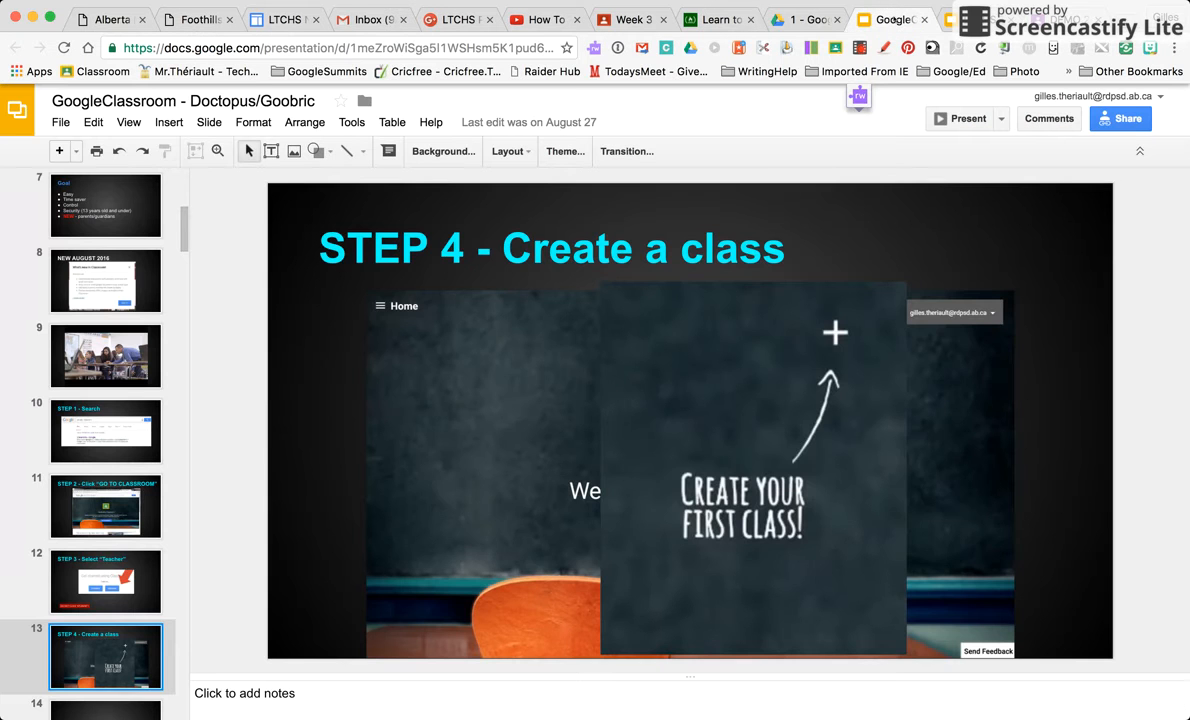
{"action": "left_click", "coordinate": [400, 48]}
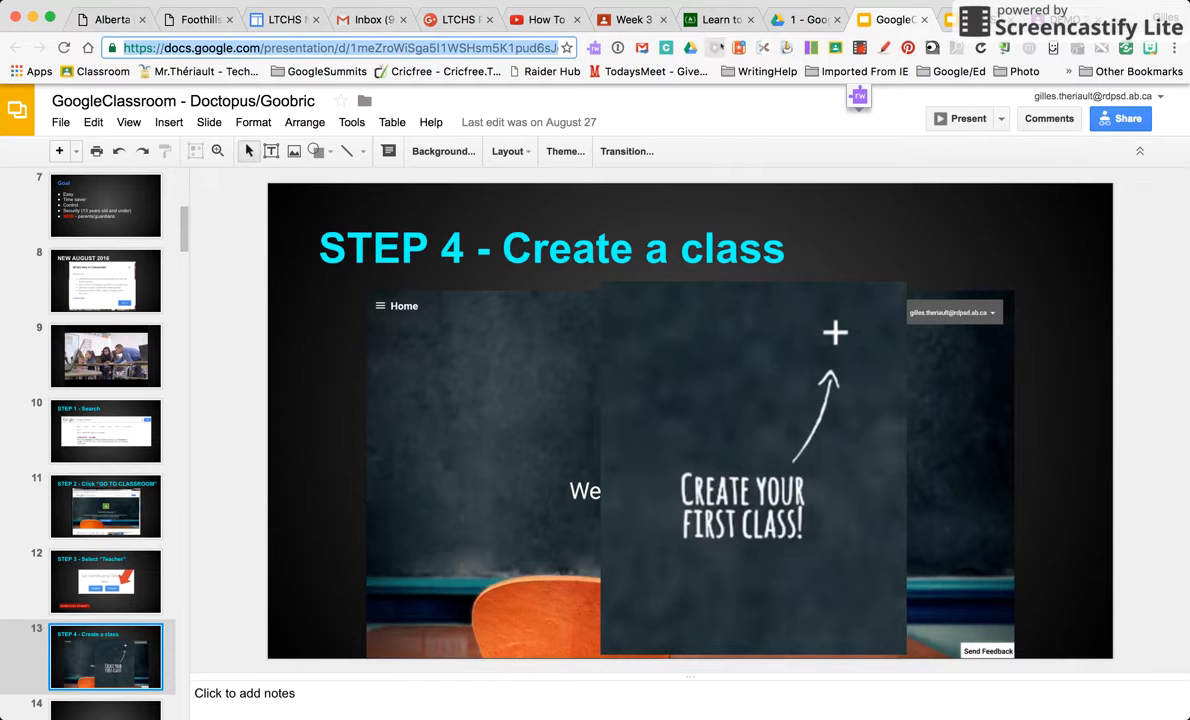
{"action": "left_click", "coordinate": [1062, 19]}
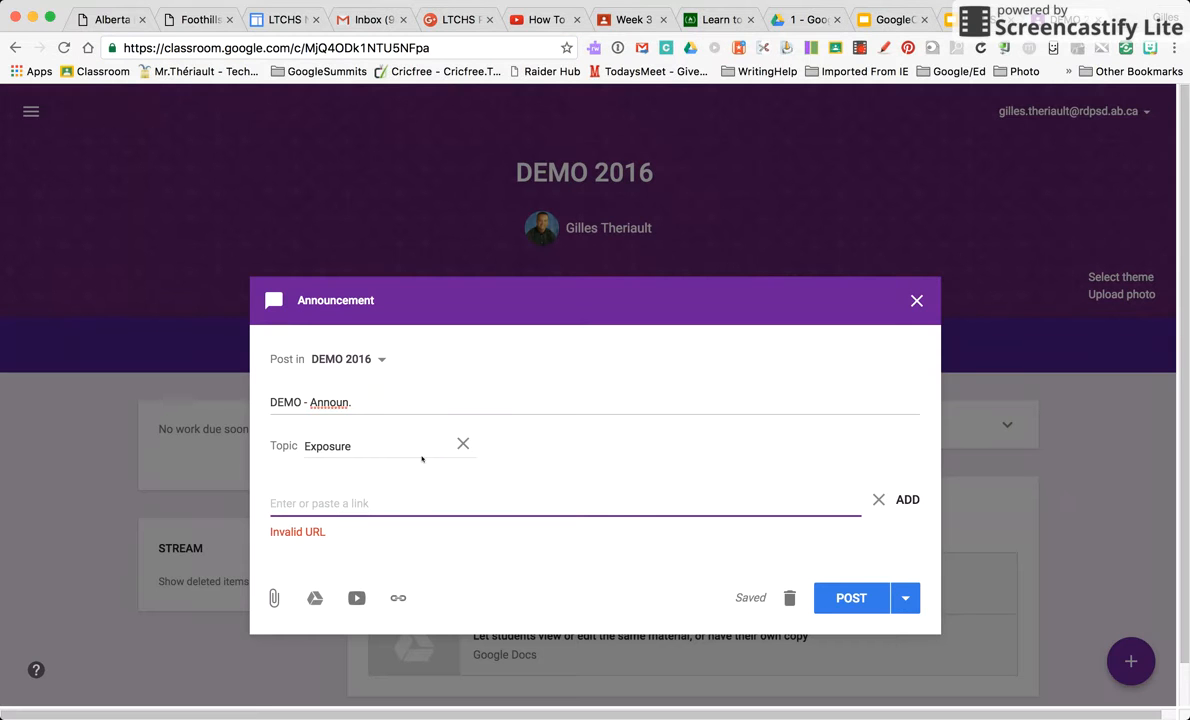
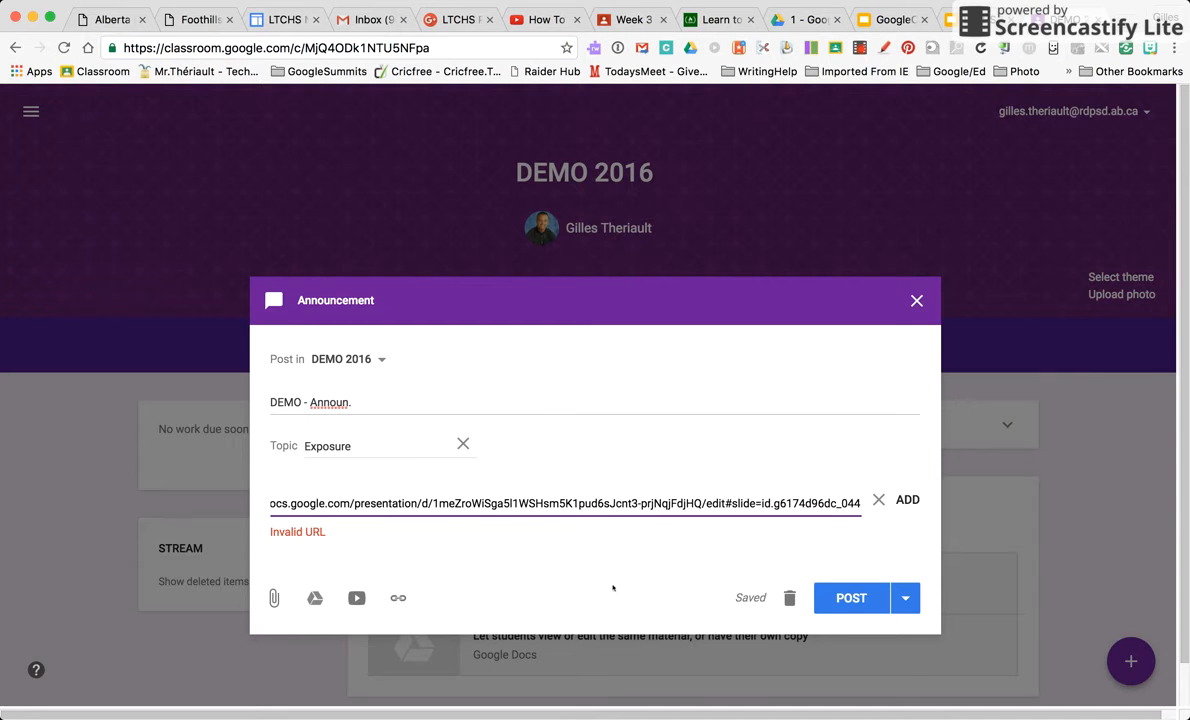
{"action": "left_click", "coordinate": [907, 500]}
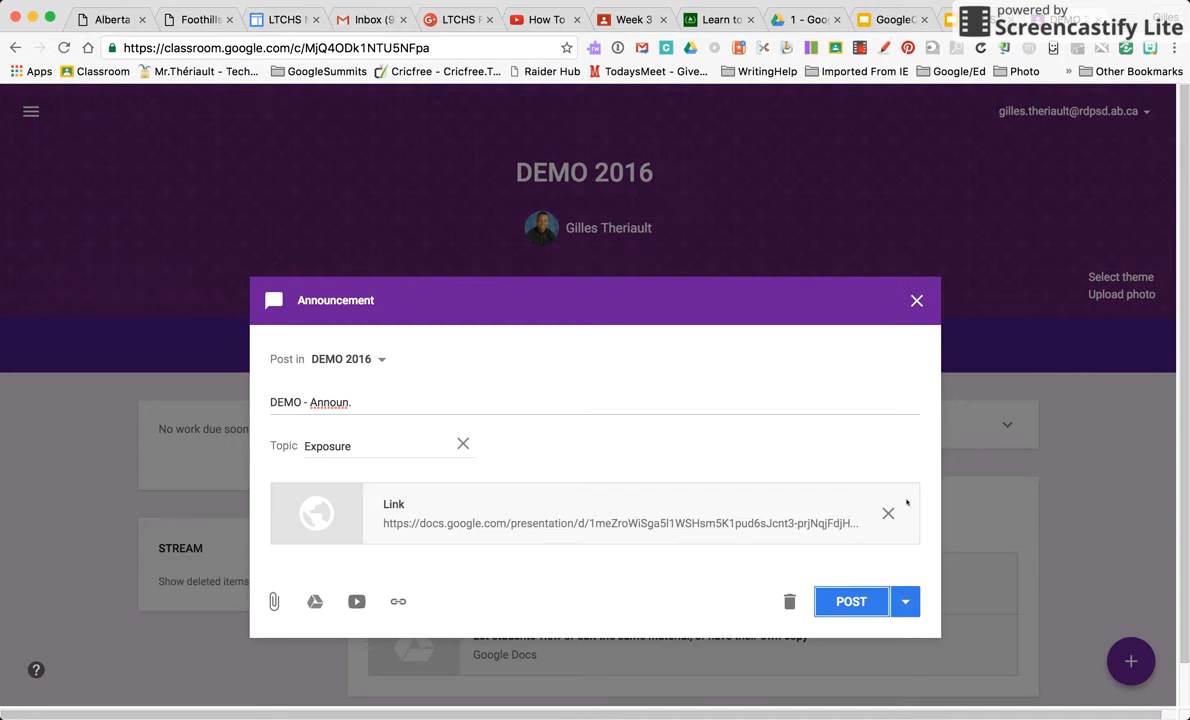
- Post the announcement to the class stream
{"action": "left_click", "coordinate": [855, 602]}
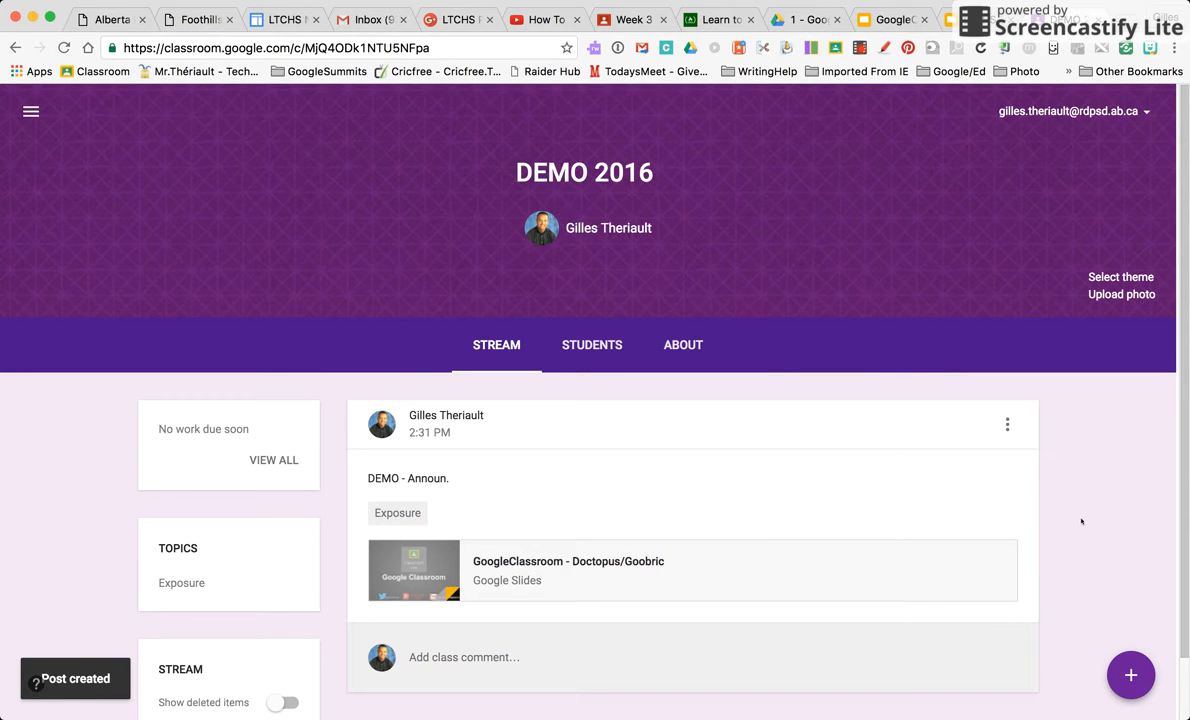
{"action": "mouse_move", "coordinate": [1131, 675]}
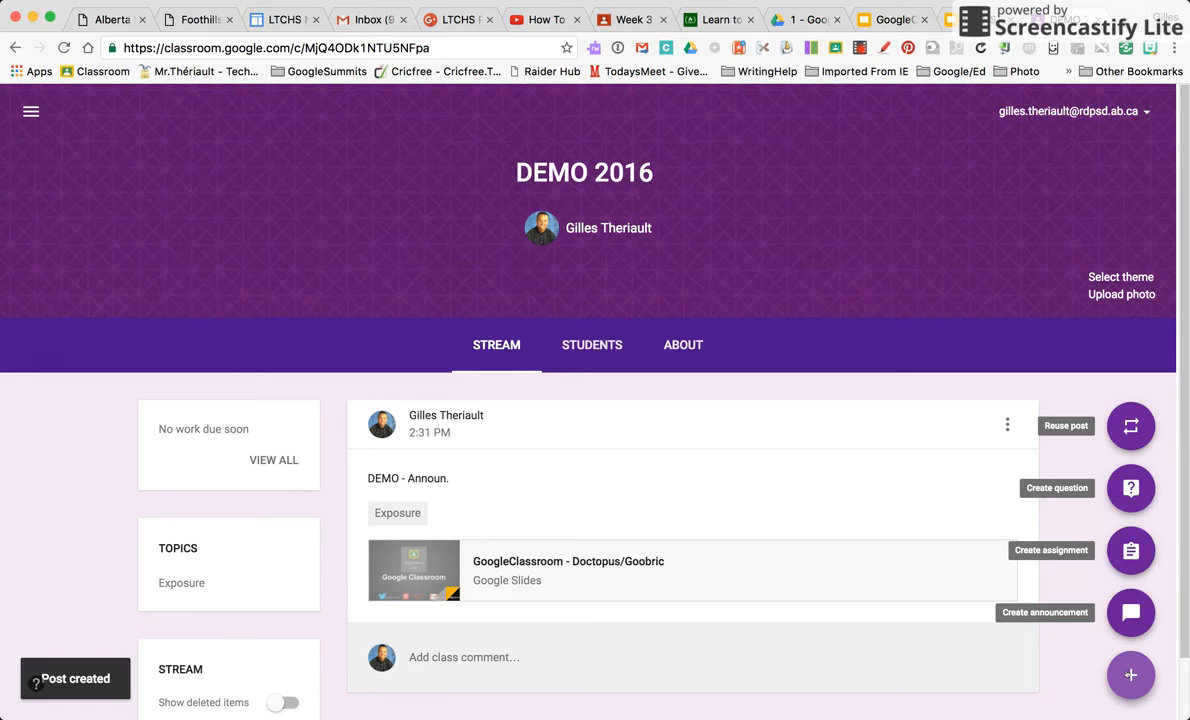